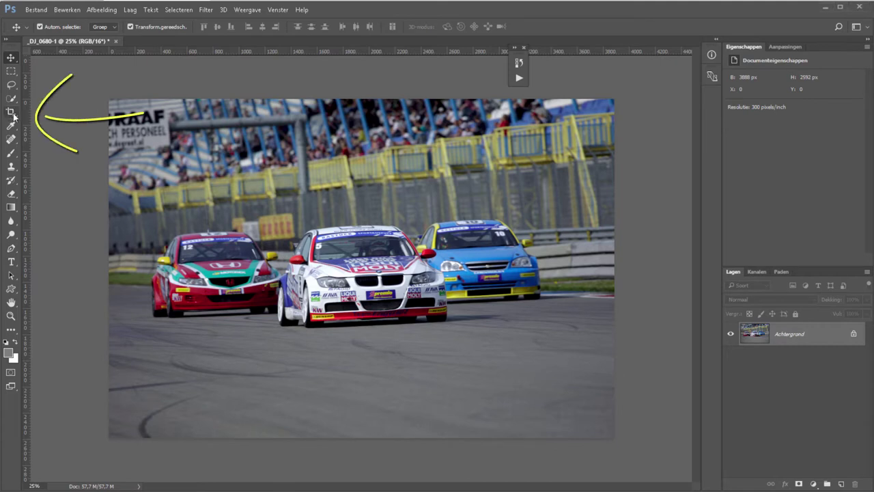
# Activate the Crop tool on the race-car photo.
pyautogui.press('c')
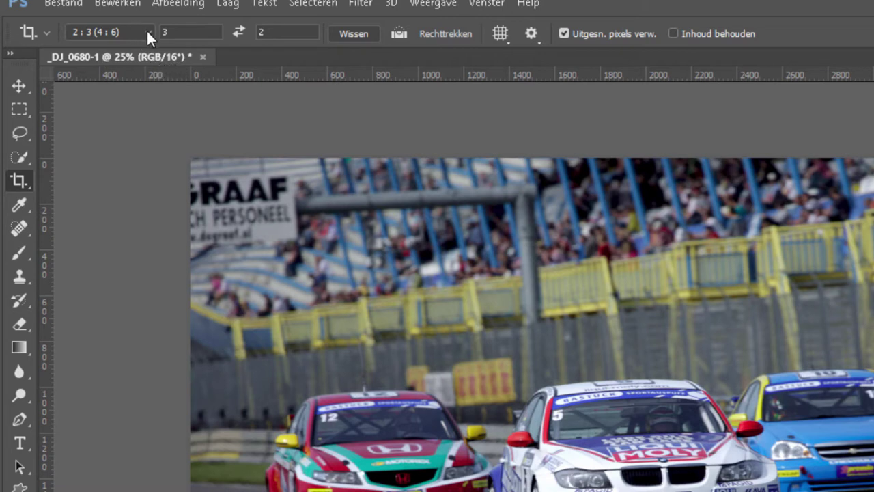
# Replace the 2:3 (4:6) crop preset with the custom 'Verhouding' ratio option.
pyautogui.click(147, 30)
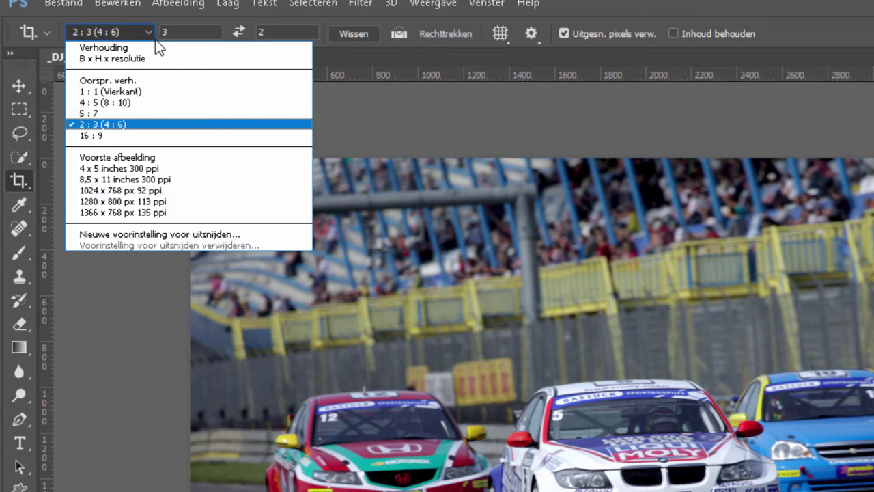
pyautogui.click(229, 49)
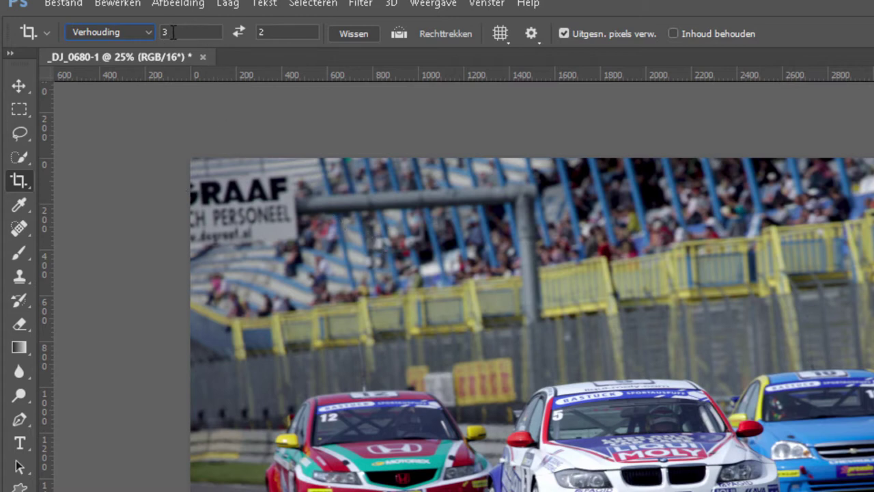
# Set a 21:9 crop ratio and draw the crop box over the cars.
pyautogui.moveTo(175, 32); pyautogui.dragTo(153, 30)
pyautogui.write('21')
pyautogui.press('Tab')
pyautogui.write('9')
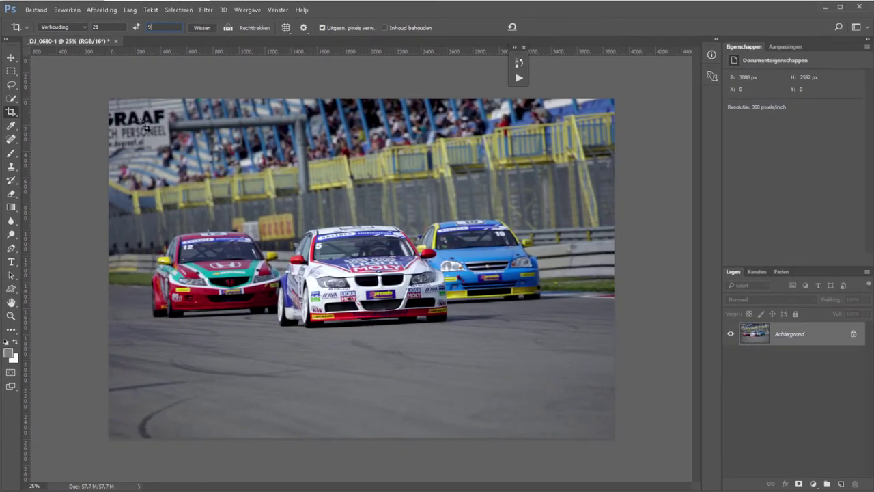
pyautogui.moveTo(141, 123); pyautogui.dragTo(586, 392)
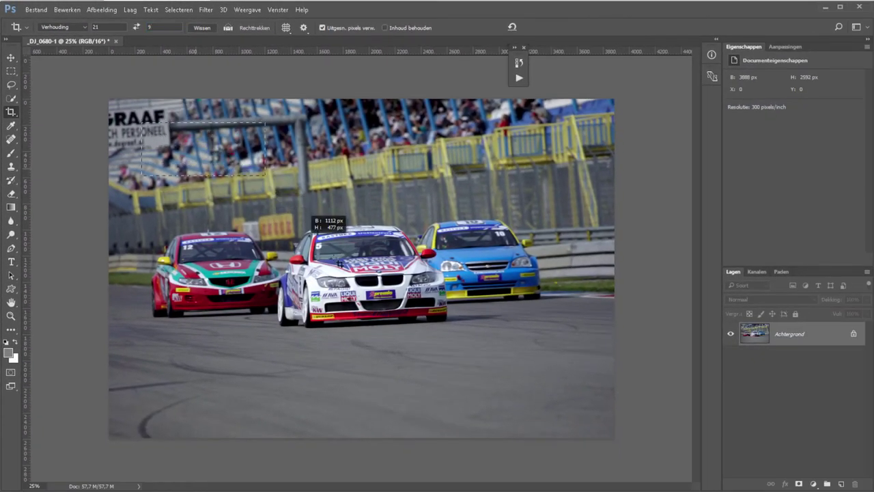
pyautogui.moveTo(540, 274); pyautogui.dragTo(520, 311)
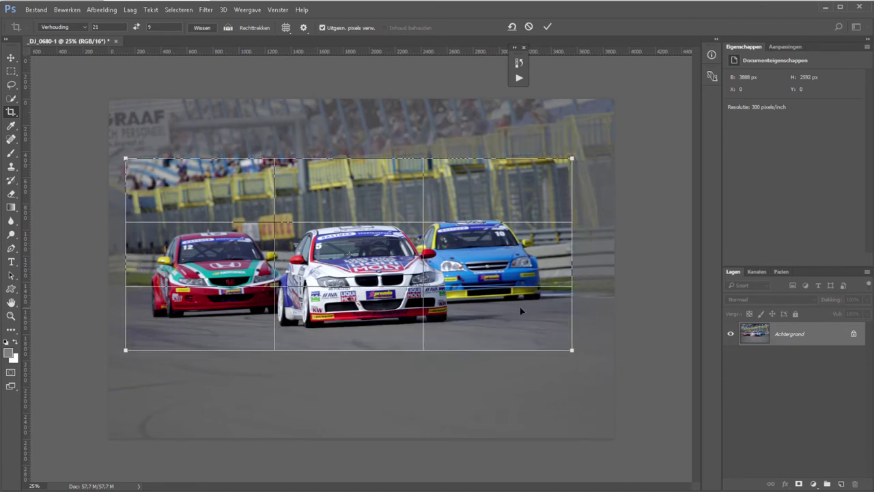
# Change the ratio to 16:9 and fit the box around the cars and grandstand.
pyautogui.doubleClick(99, 27)
pyautogui.write('16')
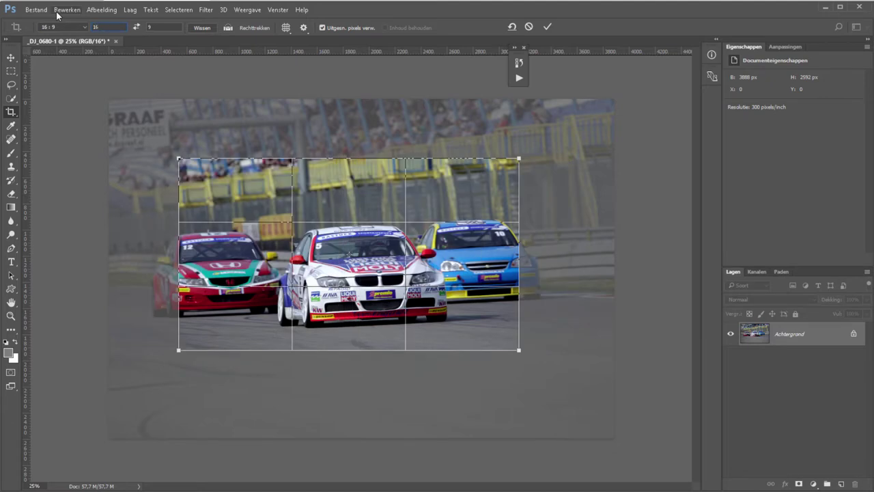
pyautogui.moveTo(334, 227); pyautogui.dragTo(280, 183)
pyautogui.moveTo(476, 318)
pyautogui.mouseDown()
pyautogui.moveTo(561, 370)
pyautogui.moveTo(554, 361)
pyautogui.mouseUp()
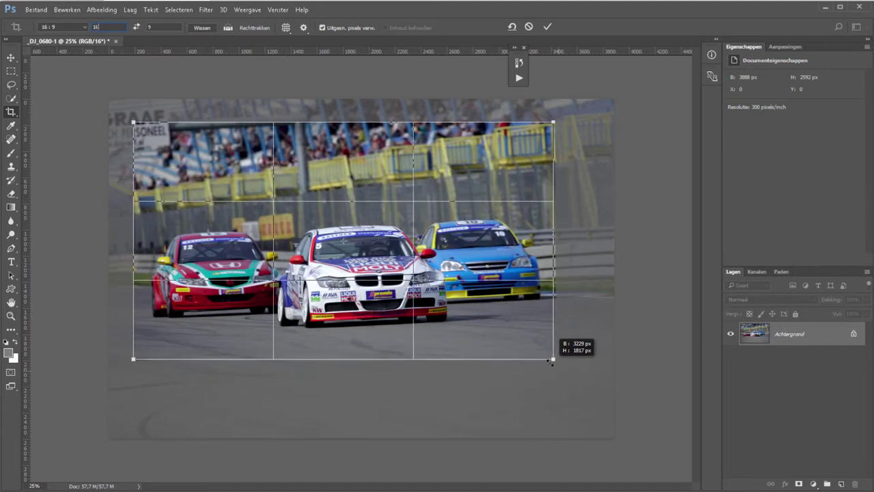
pyautogui.moveTo(464, 292); pyautogui.dragTo(452, 312)
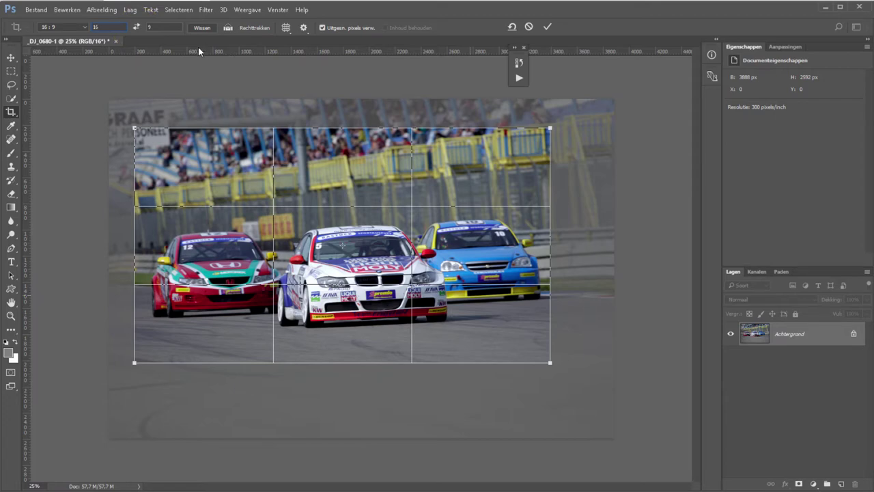
# Flip the crop to 9:16 portrait and back to 16:9, then show the ratio presets.
pyautogui.click(135, 27)
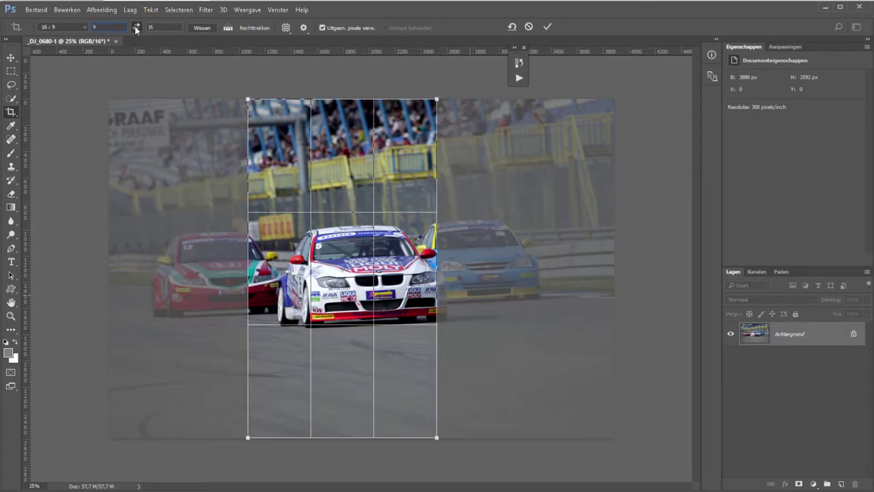
pyautogui.click(137, 27)
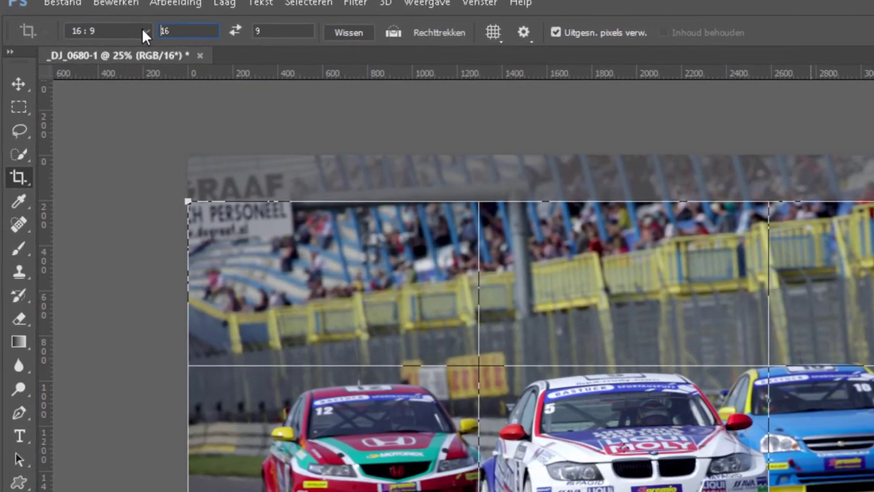
pyautogui.click(85, 27)
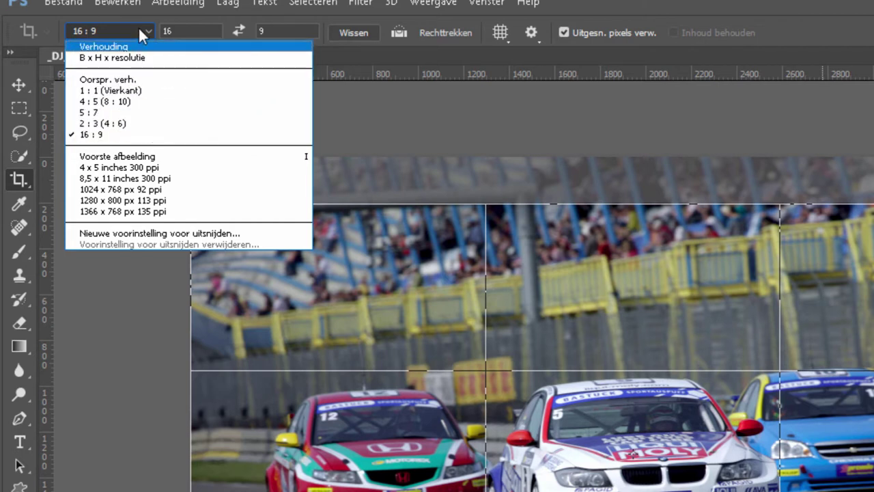
# Set the crop to W × H × resolution: 3000 px × 2000 px at 300 px/inch.
pyautogui.click(163, 60)
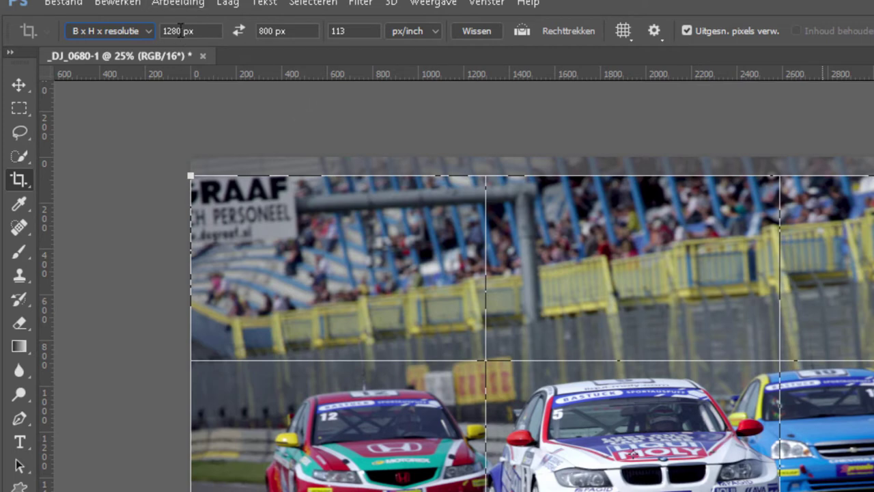
pyautogui.moveTo(180, 30); pyautogui.dragTo(156, 29)
pyautogui.write('300px')
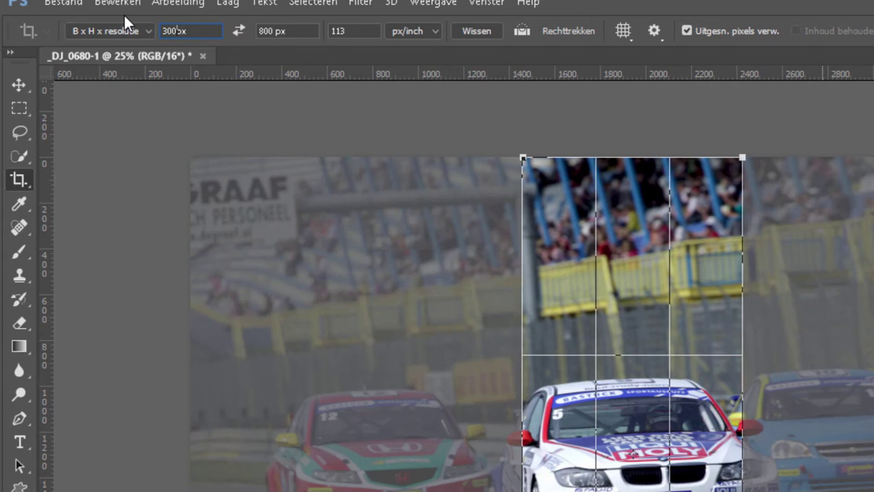
pyautogui.write('0')
pyautogui.press('Tab')
pyautogui.write('300')
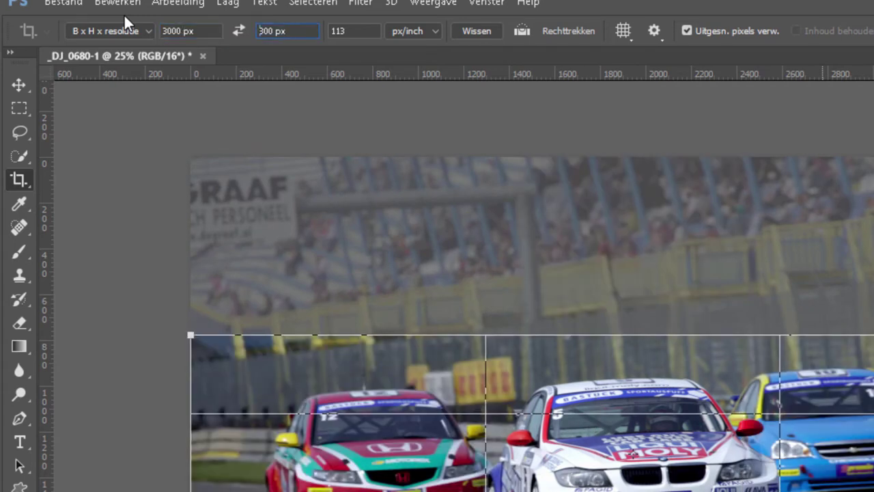
pyautogui.write('0')
pyautogui.press('Tab')
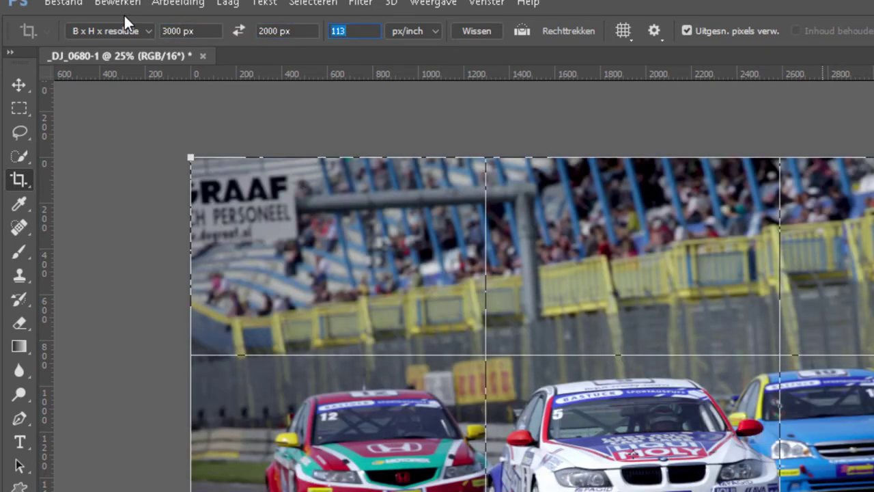
pyautogui.write('300')
pyautogui.press('Tab')
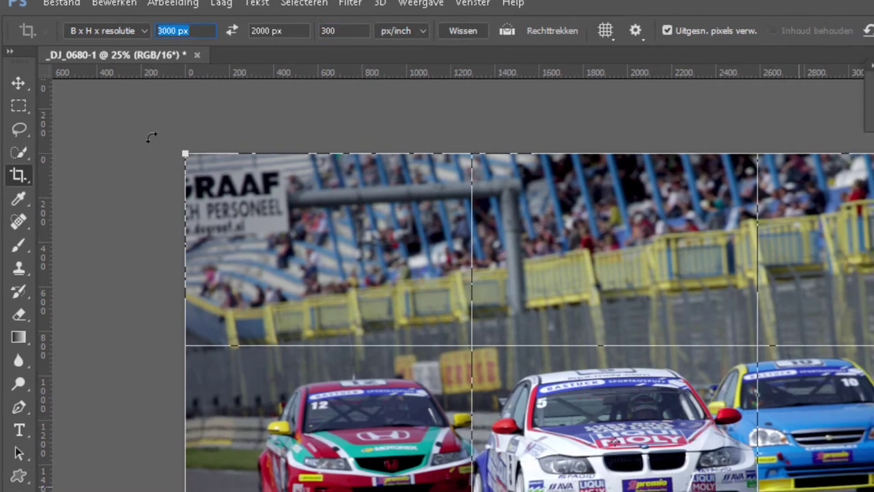
# Shrink the crop box around the three cars and apply it.
pyautogui.moveTo(109, 99); pyautogui.dragTo(138, 120)
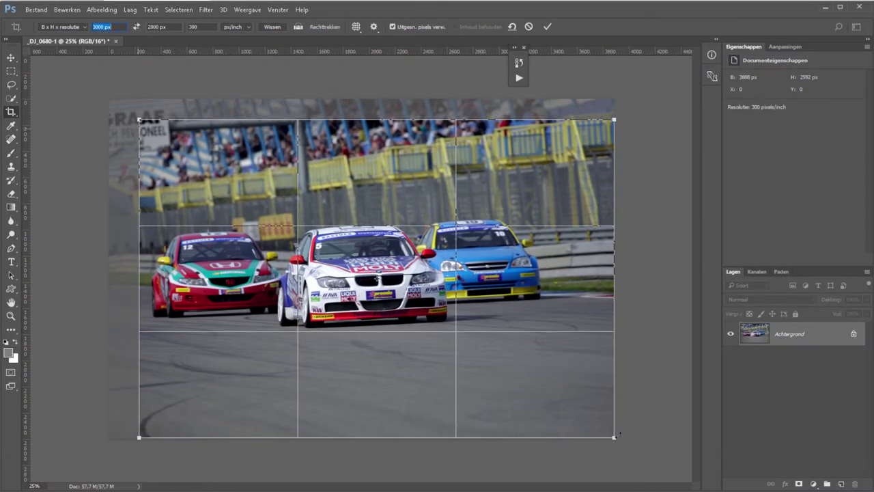
pyautogui.moveTo(614, 438); pyautogui.dragTo(550, 394)
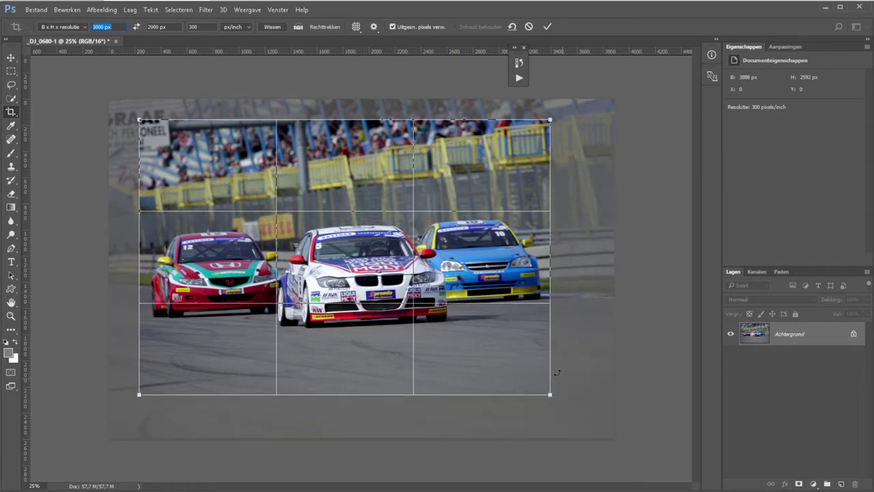
pyautogui.press('Return')
pyautogui.press('Return')
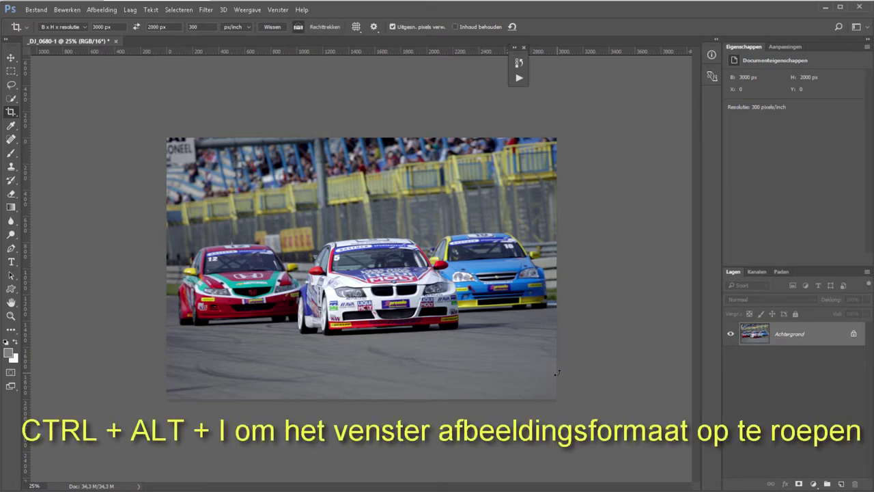
# Check in Image Size that the crop measures 3000 × 2000 px, then dismiss it.
pyautogui.hotkey('ctrl', 'alt', 'i')
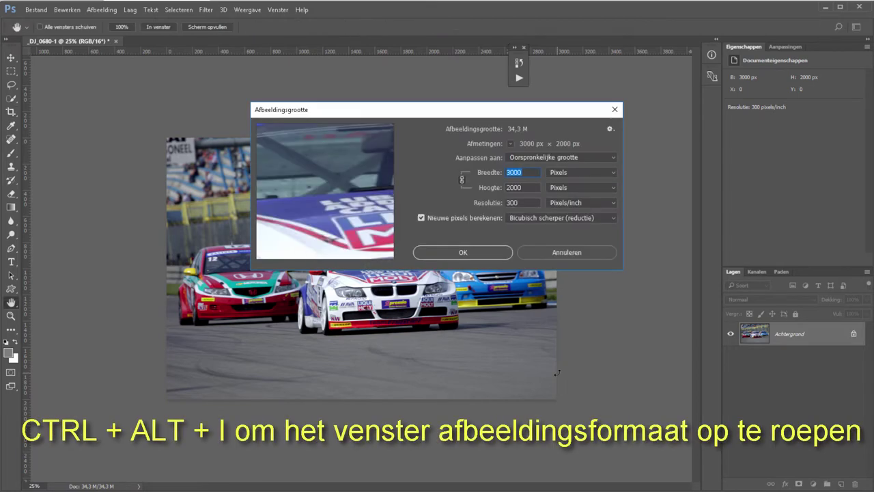
pyautogui.click(562, 254)
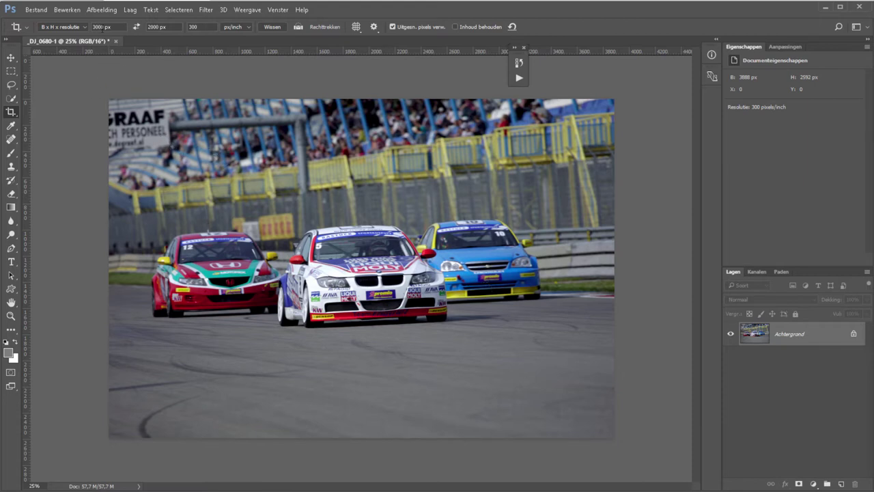
# Crop the cars to a 960 × 640 px image.
pyautogui.click(101, 26)
pyautogui.press('Tab')
pyautogui.write('640')
pyautogui.press('Tab')
pyautogui.moveTo(469, 377); pyautogui.dragTo(550, 420)
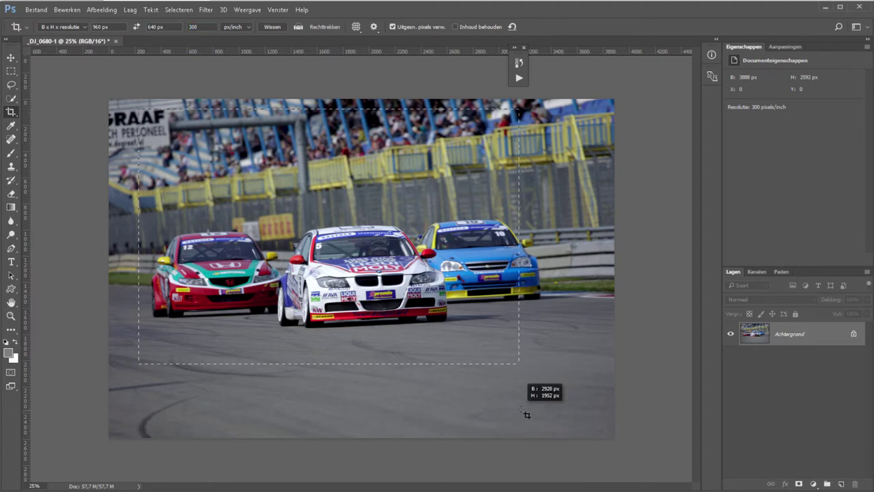
pyautogui.press('Return')
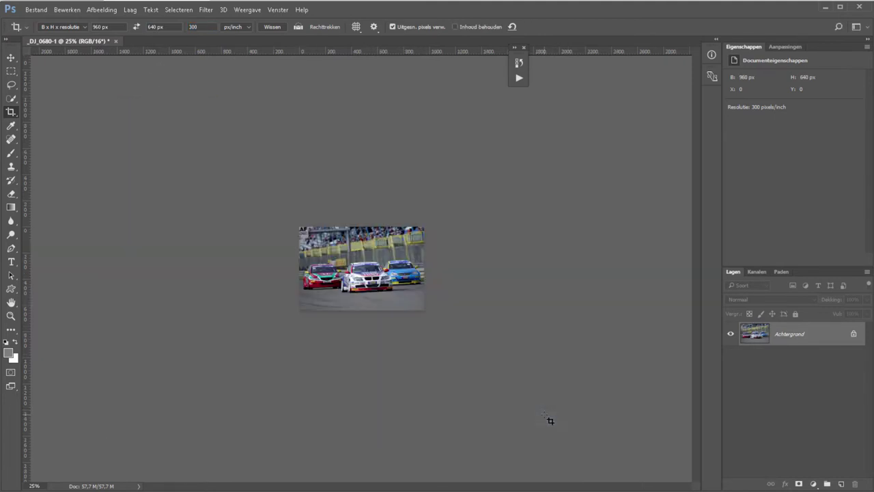
# Verify the 960 × 640 px size in Image Size and fit the image to the window.
pyautogui.hotkey('ctrl', 'alt', 'i')
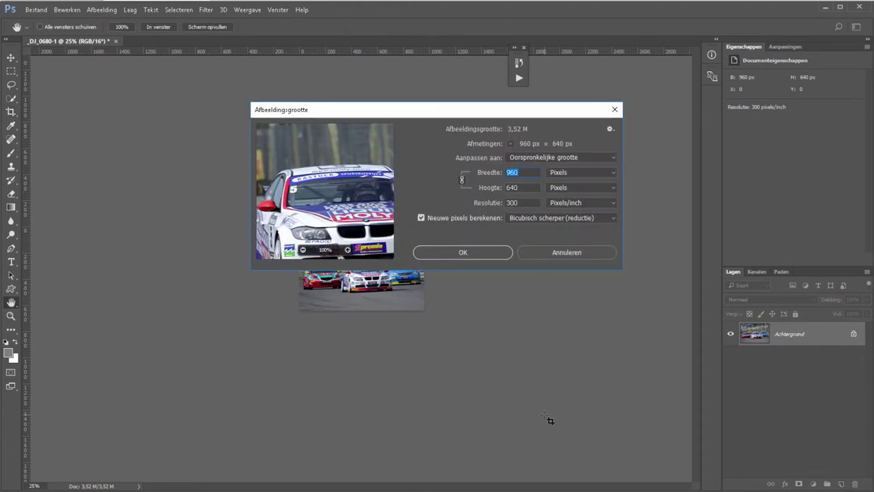
pyautogui.press('Return')
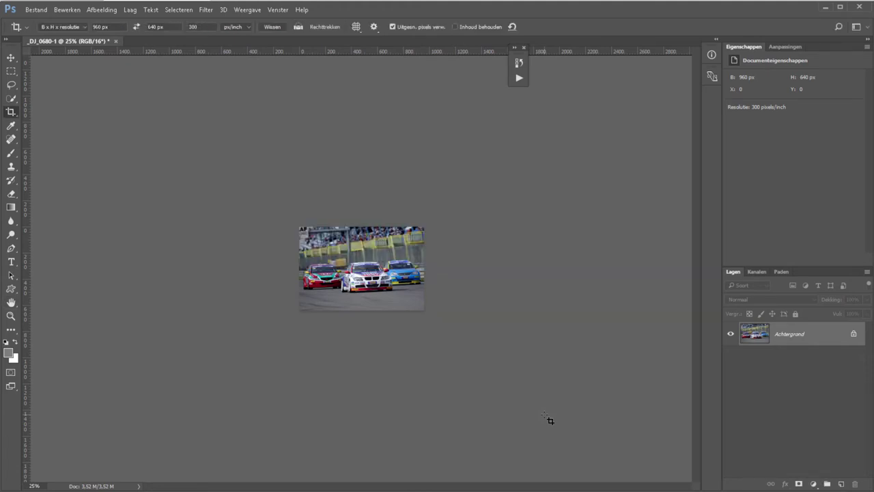
pyautogui.hotkey('ctrl', '0')
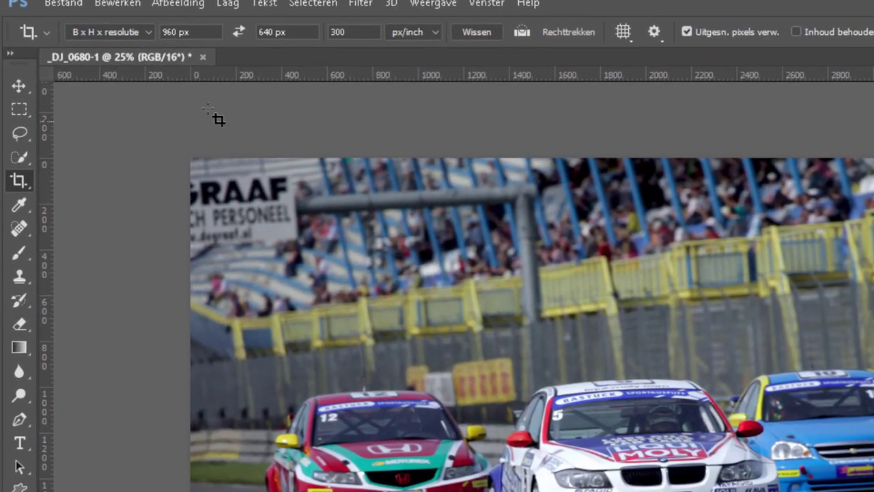
# Set the crop size to 13 cm × 8 cm.
pyautogui.click(172, 31)
pyautogui.rightClick(204, 32)
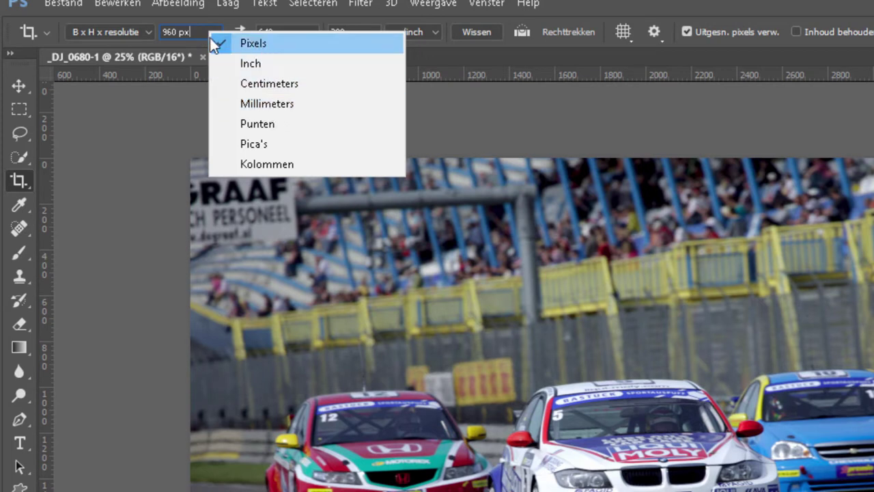
pyautogui.click(171, 114)
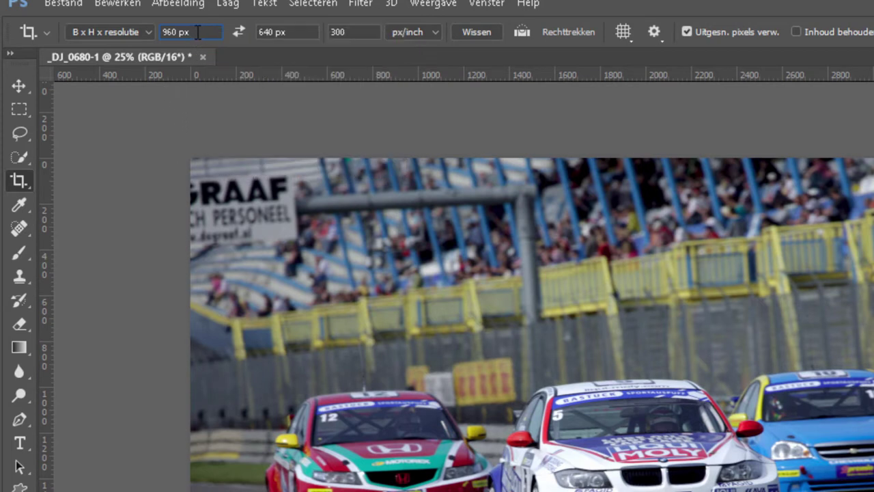
pyautogui.moveTo(194, 34); pyautogui.dragTo(149, 30)
pyautogui.write('1')
pyautogui.write('3 c')
pyautogui.write('m')
pyautogui.press('Tab')
pyautogui.write('8 cm')
pyautogui.press('Tab')
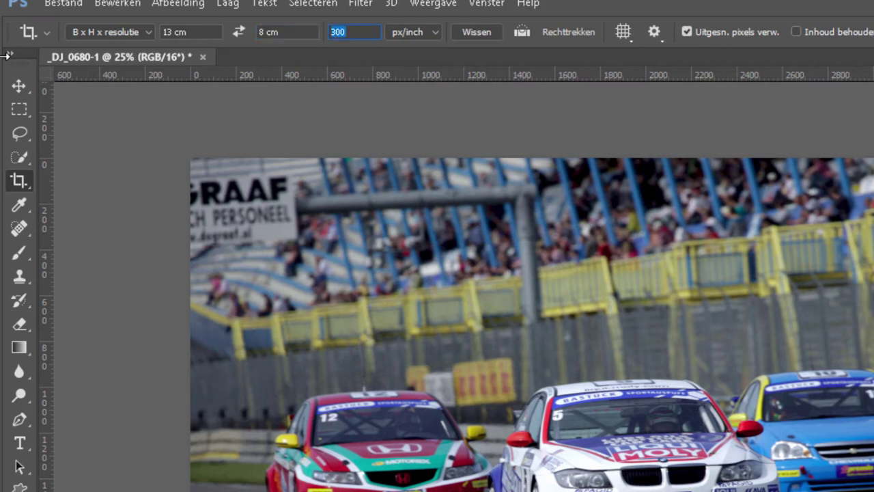
# Apply the 13 × 8 cm crop, confirm it gives 1535 × 945 px, then undo it.
pyautogui.moveTo(247, 183)
pyautogui.mouseDown()
pyautogui.moveTo(619, 453)
pyautogui.moveTo(553, 395)
pyautogui.mouseUp()
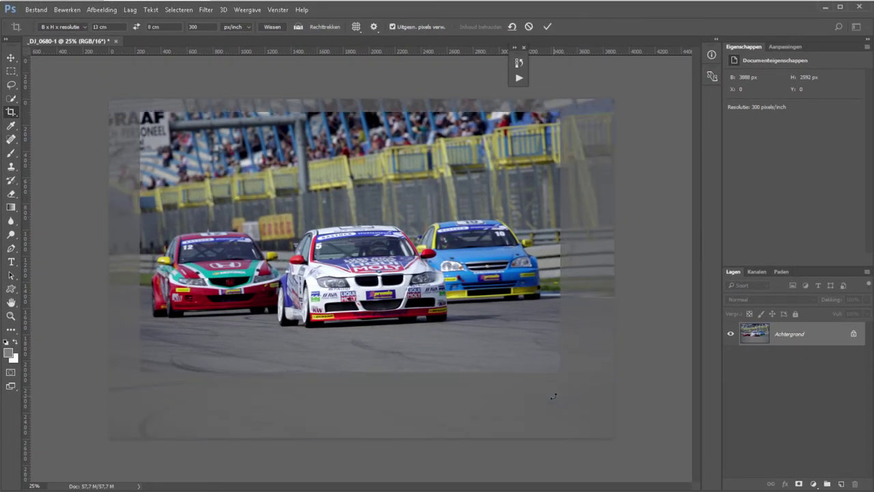
pyautogui.press('Return')
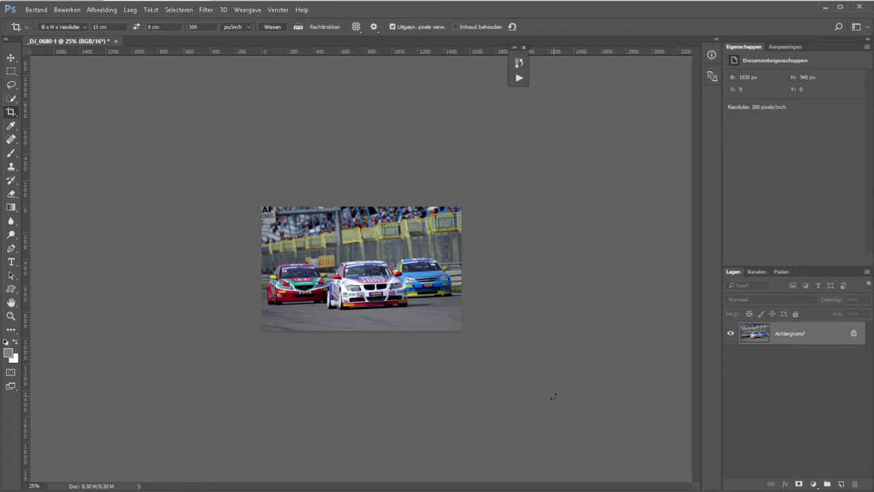
pyautogui.hotkey('ctrl', 'alt', 'i')
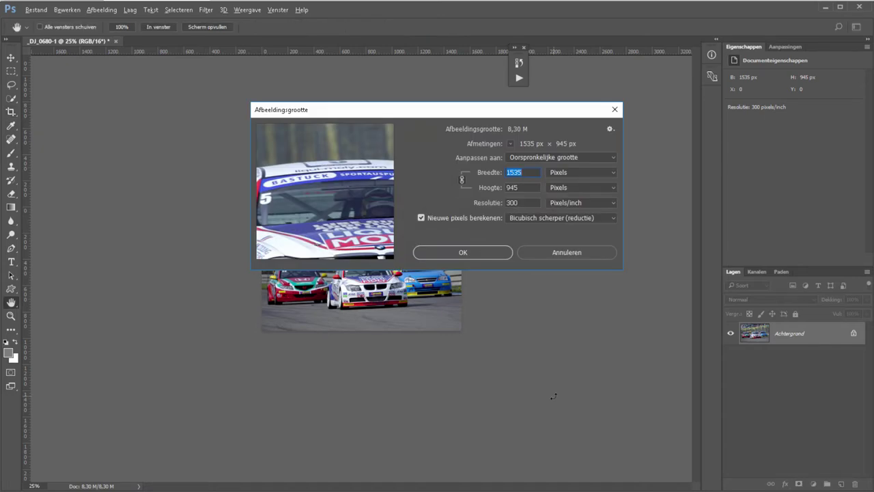
pyautogui.click(558, 253)
pyautogui.hotkey('ctrl', 'z')
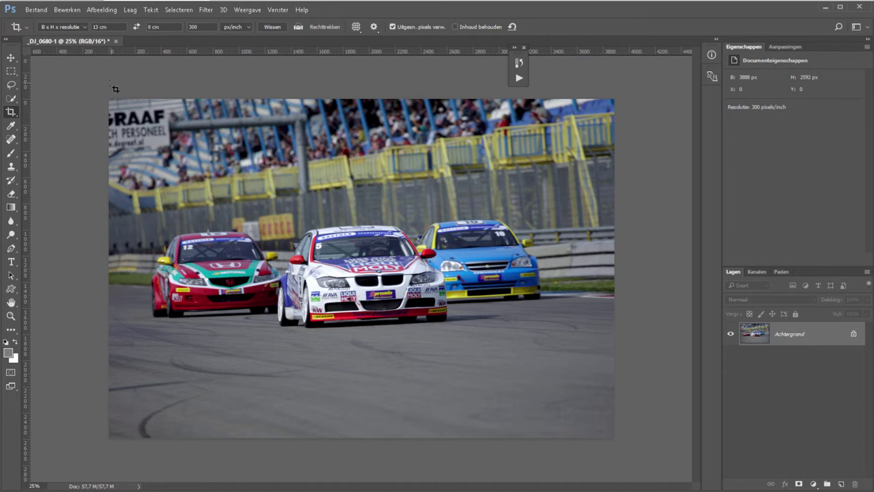
# Try a portrait crop box over the white car, then cancel it.
pyautogui.click(137, 27)
pyautogui.moveTo(225, 149)
pyautogui.mouseDown()
pyautogui.moveTo(499, 422)
pyautogui.moveTo(589, 407)
pyautogui.mouseUp()
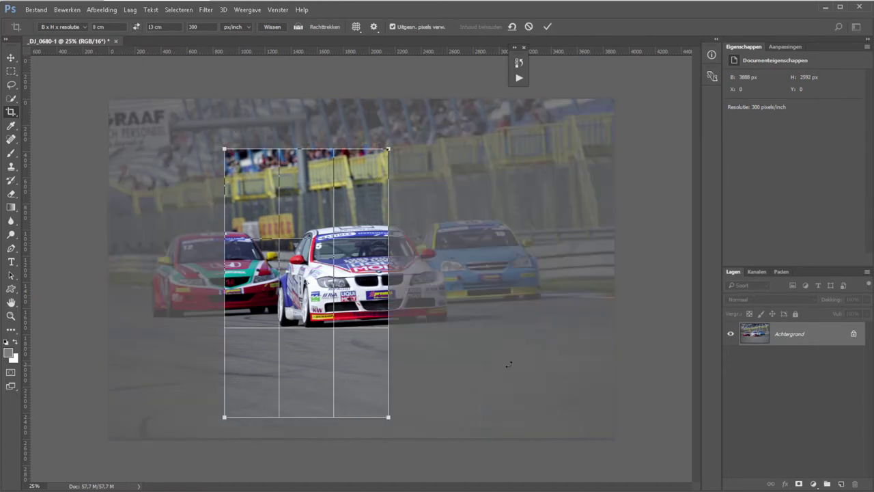
pyautogui.press('Escape')
# Set a plain 3:2 ratio and draw the crop box across most of the photo.
pyautogui.click(63, 27)
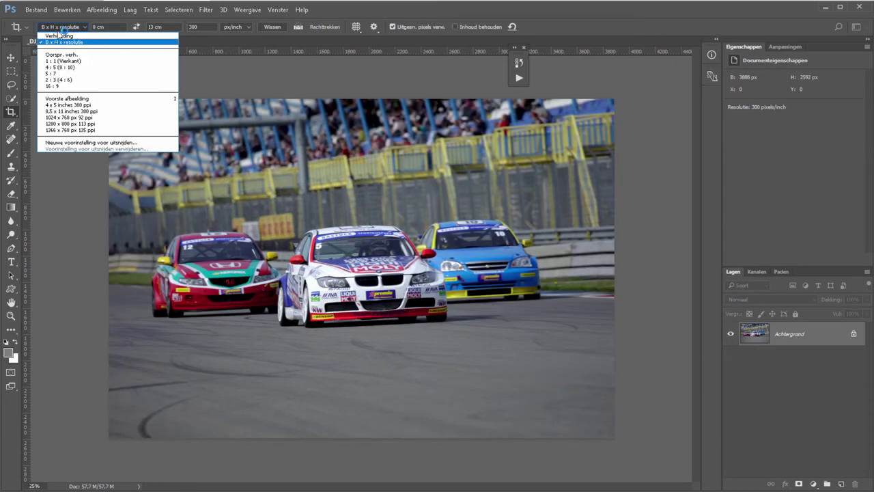
pyautogui.click(56, 37)
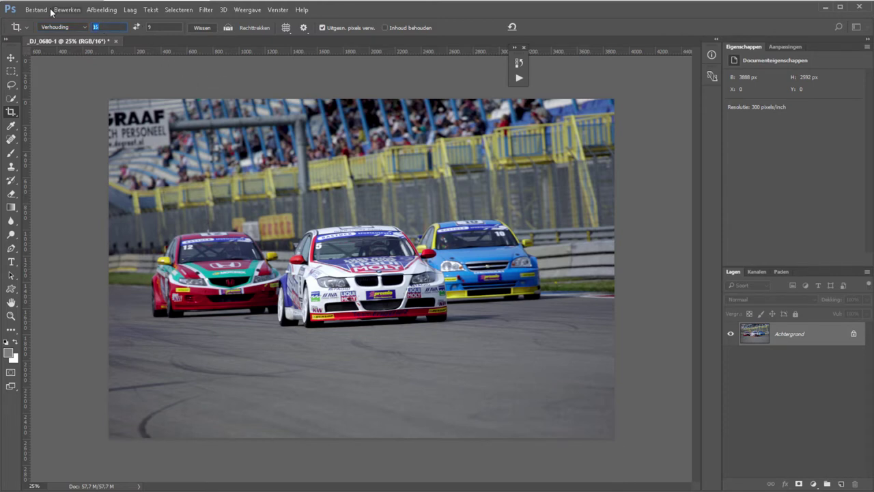
pyautogui.write('3')
pyautogui.press('Tab')
pyautogui.write('2')
pyautogui.moveTo(140, 116); pyautogui.dragTo(559, 399)
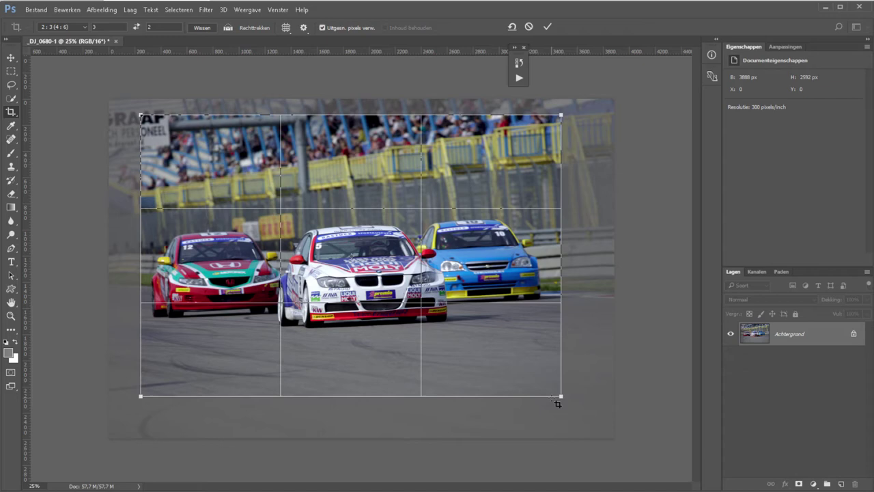
pyautogui.click(285, 28)
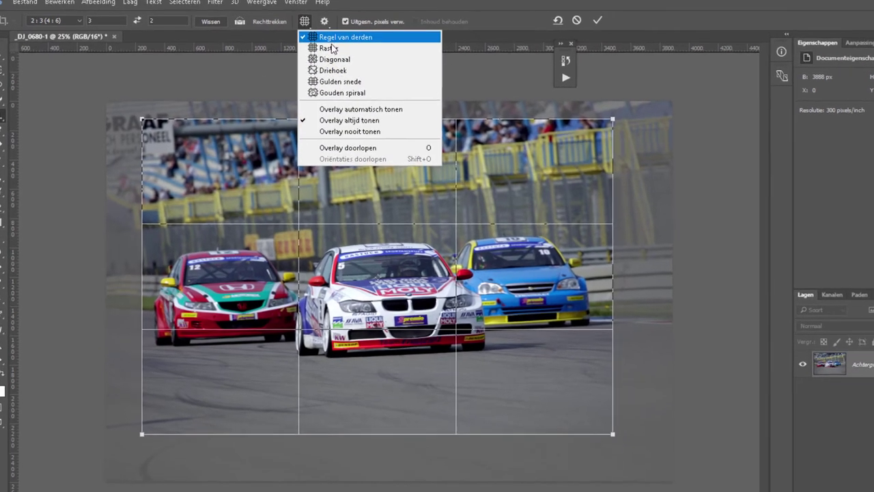
pyautogui.click(328, 47)
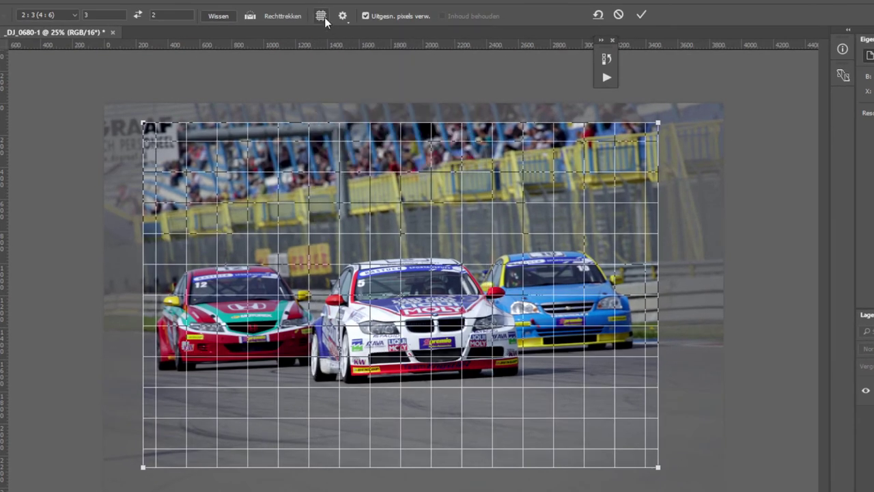
pyautogui.click(324, 17)
pyautogui.click(352, 58)
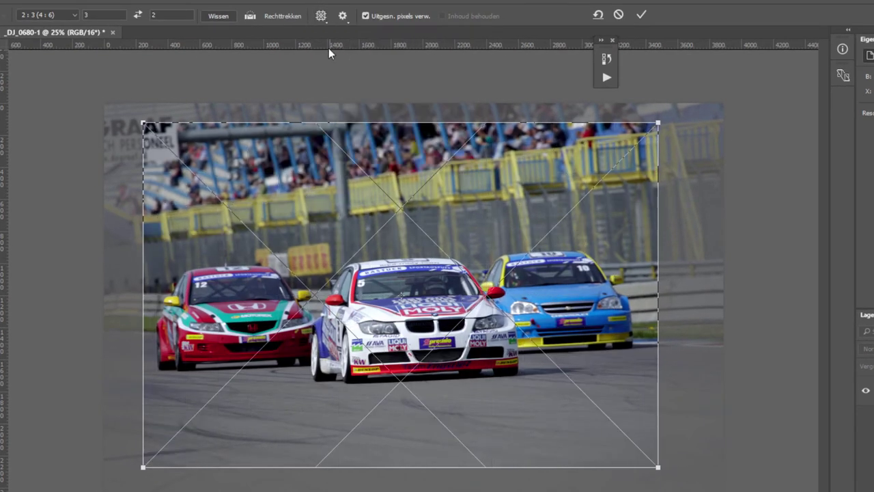
pyautogui.click(321, 15)
pyautogui.click(352, 69)
pyautogui.click(321, 15)
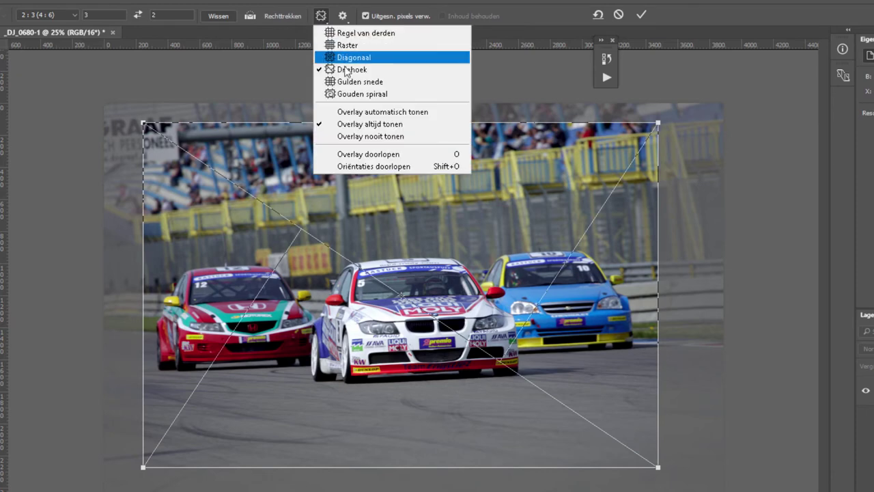
pyautogui.click(352, 81)
pyautogui.click(321, 15)
pyautogui.click(358, 94)
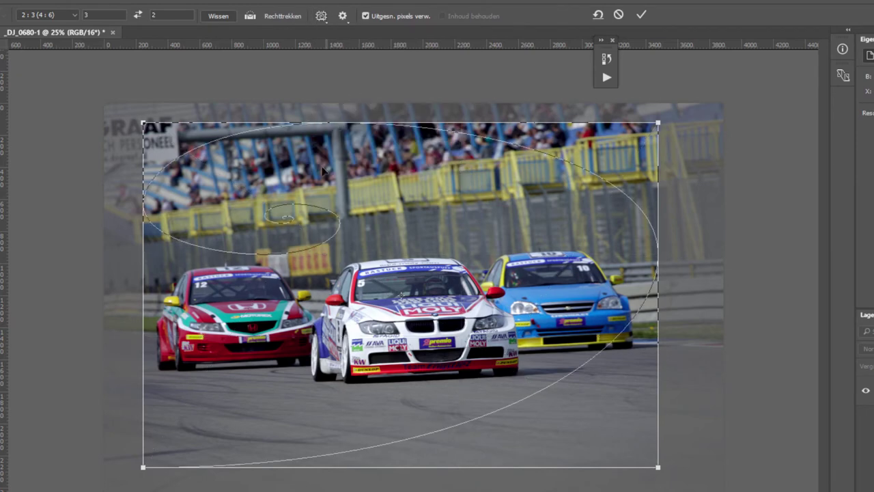
pyautogui.press('o')
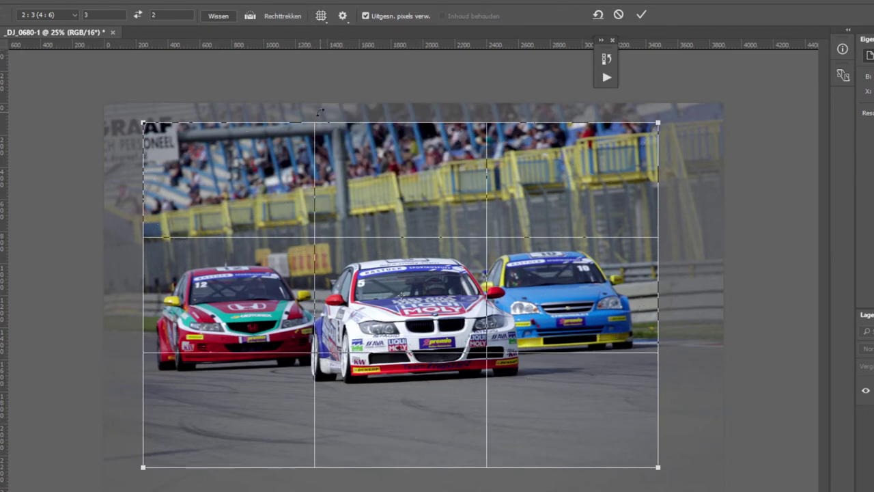
pyautogui.press('o')
pyautogui.press('o')
pyautogui.press('o')
pyautogui.press('o')
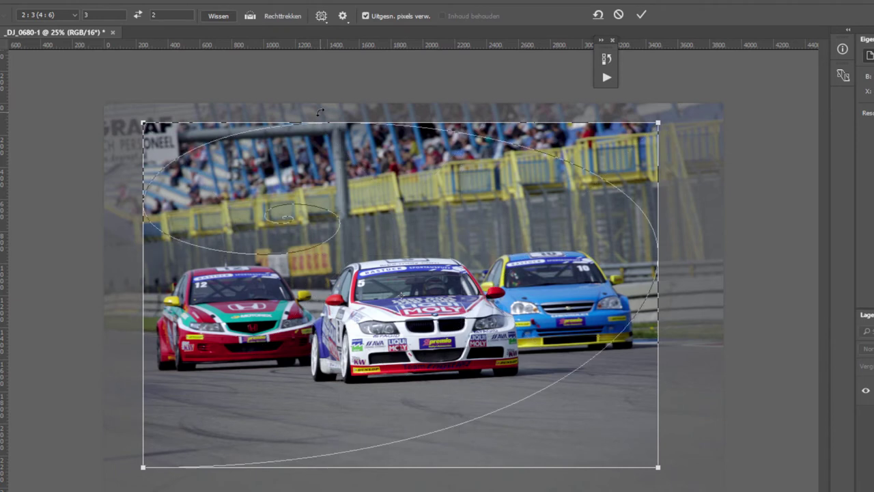
pyautogui.press('o')
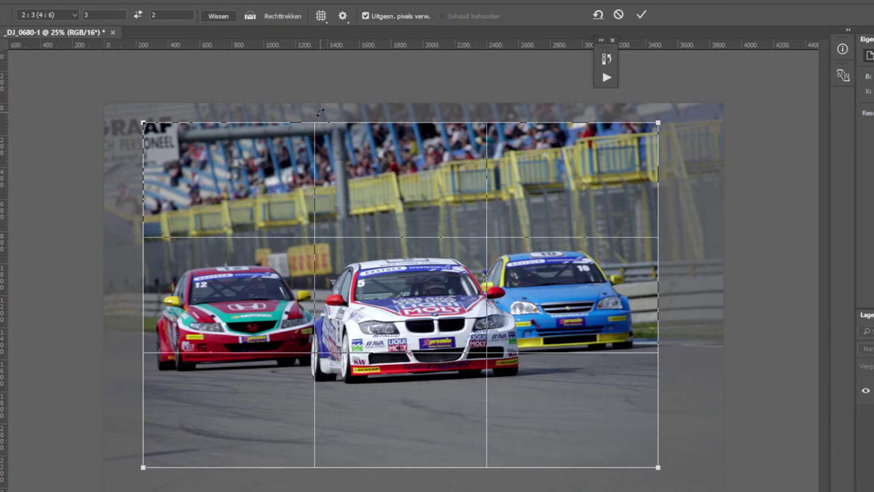
pyautogui.click(321, 18)
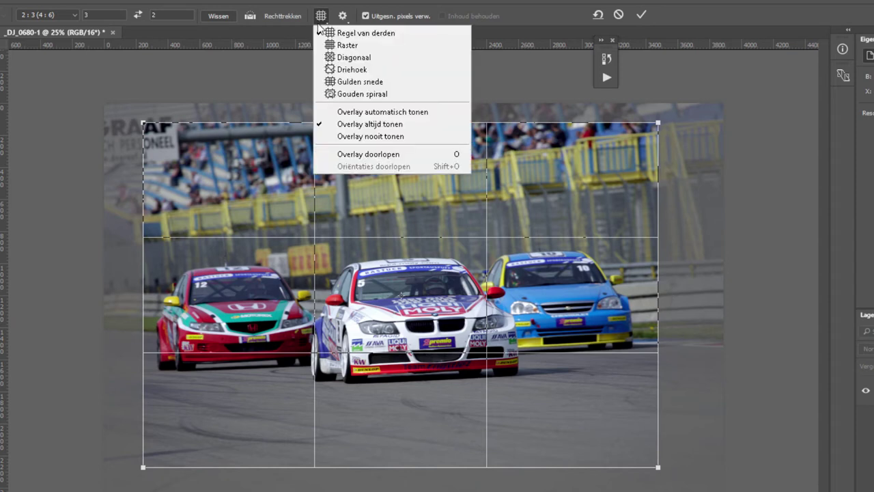
pyautogui.click(374, 136)
pyautogui.click(321, 16)
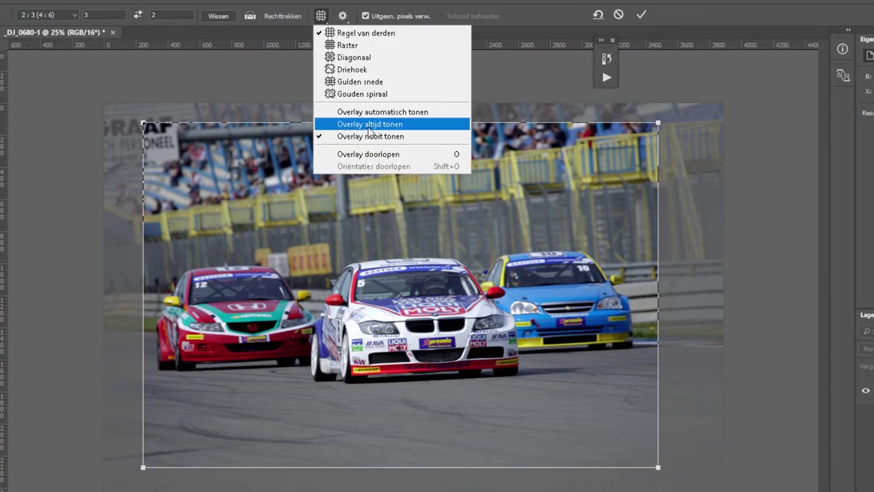
pyautogui.click(362, 130)
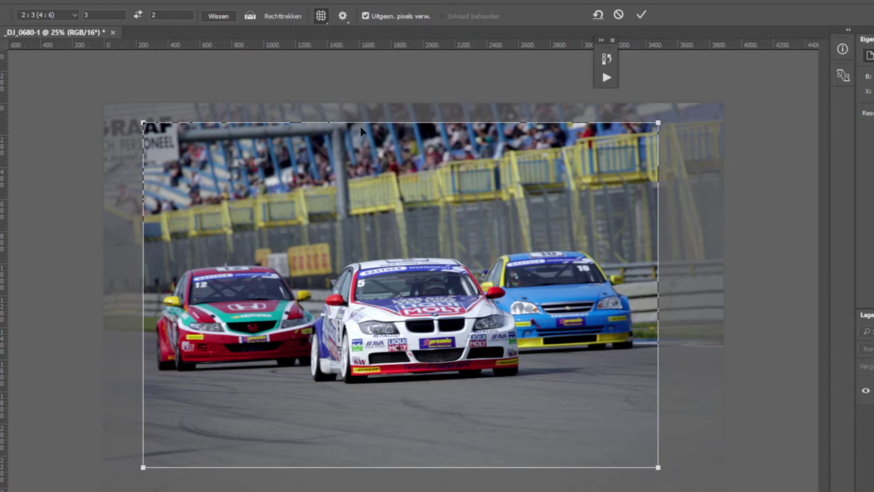
pyautogui.click(321, 16)
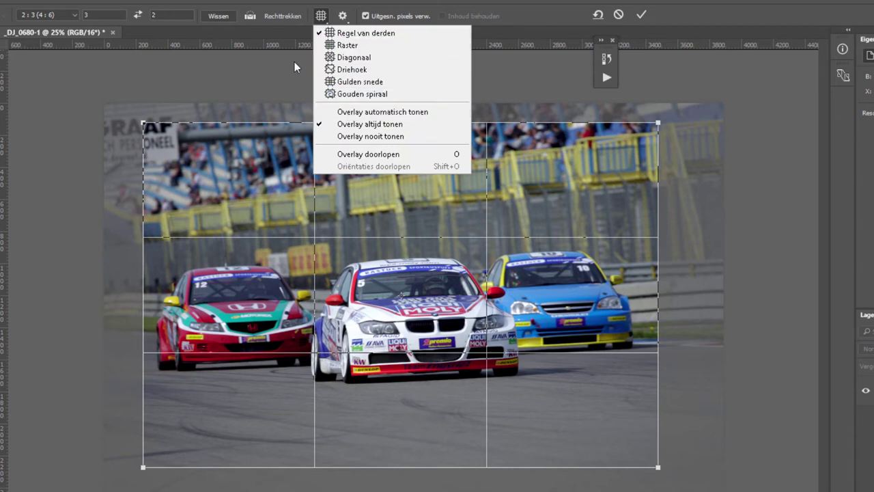
pyautogui.click(322, 17)
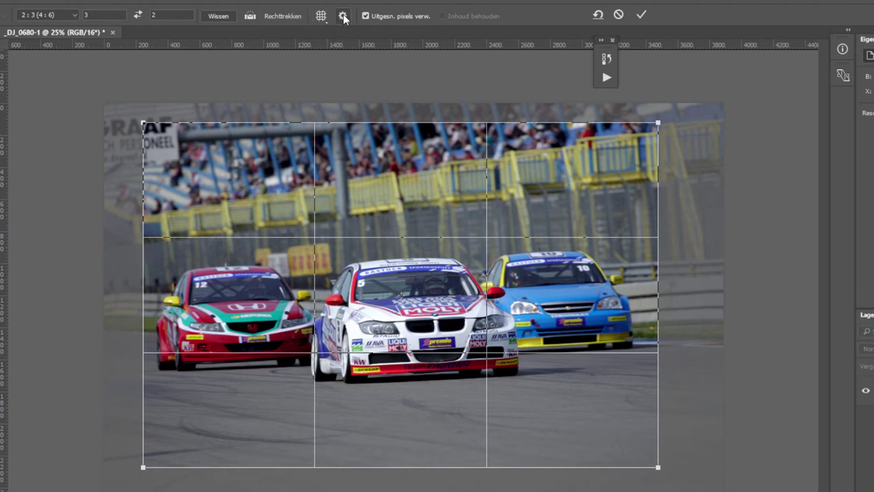
# Resize and move the 3:2 crop box to enclose the white, blue and red cars.
pyautogui.click(342, 16)
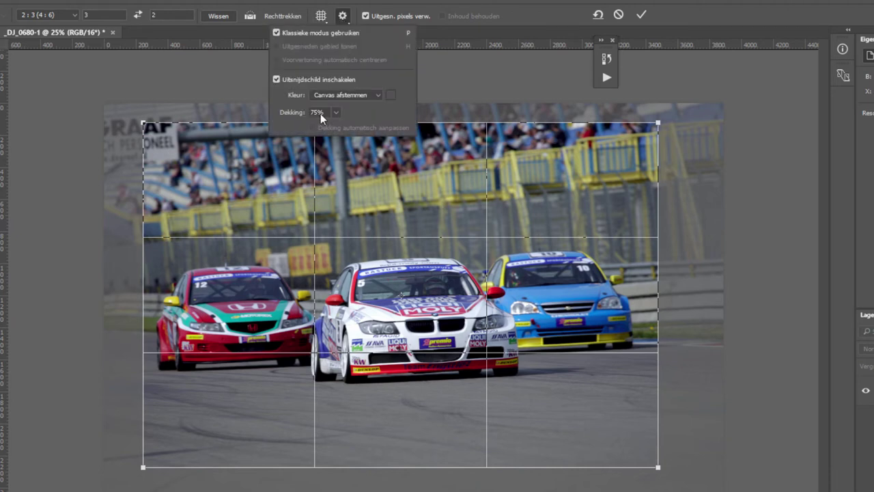
pyautogui.moveTo(318, 113)
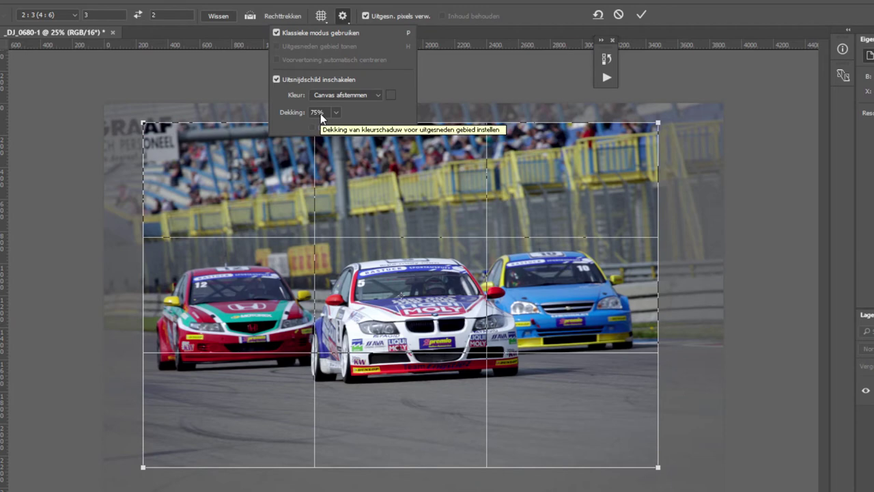
pyautogui.click(464, 10)
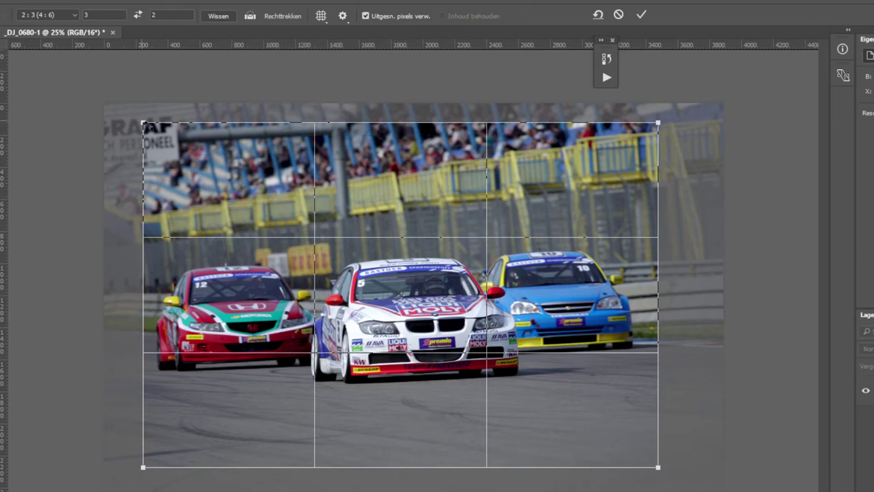
pyautogui.moveTo(143, 123)
pyautogui.mouseDown()
pyautogui.moveTo(254, 212)
pyautogui.moveTo(319, 240)
pyautogui.mouseUp()
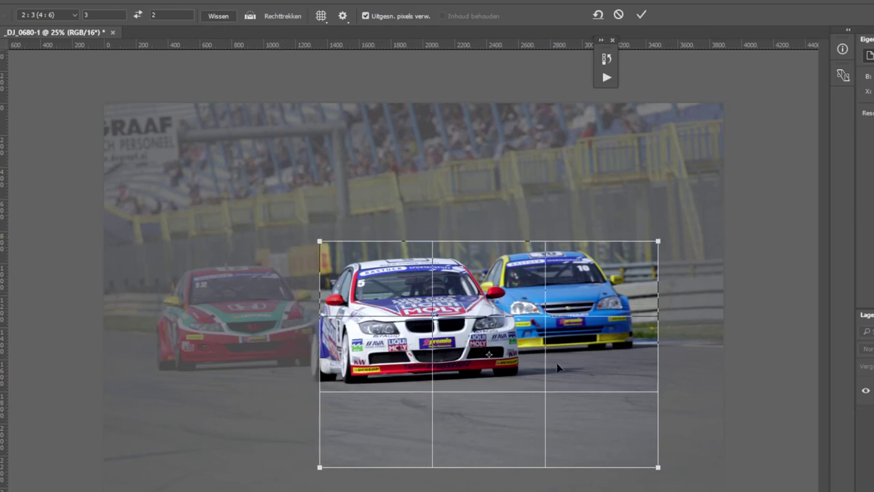
pyautogui.moveTo(552, 382); pyautogui.dragTo(366, 266)
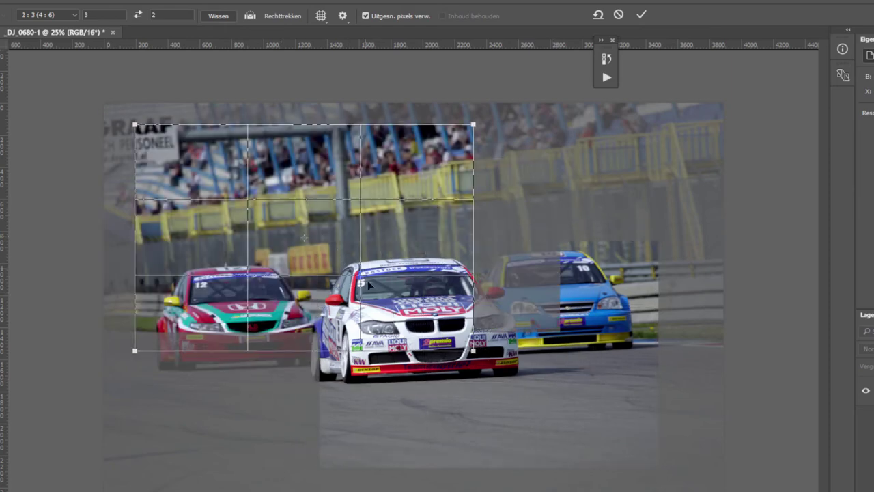
pyautogui.moveTo(480, 351); pyautogui.dragTo(649, 468)
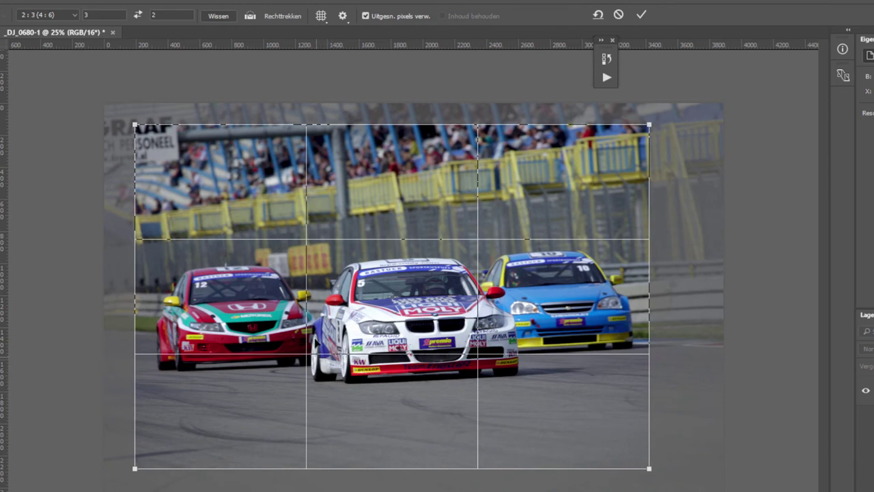
pyautogui.click(342, 16)
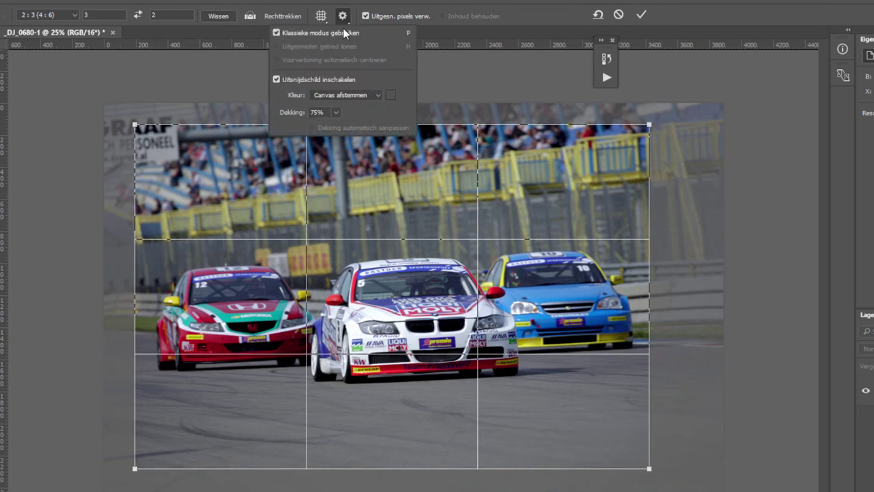
# Turn off classic crop mode and tighten the crop box around the white car.
pyautogui.click(276, 33)
pyautogui.click(306, 220)
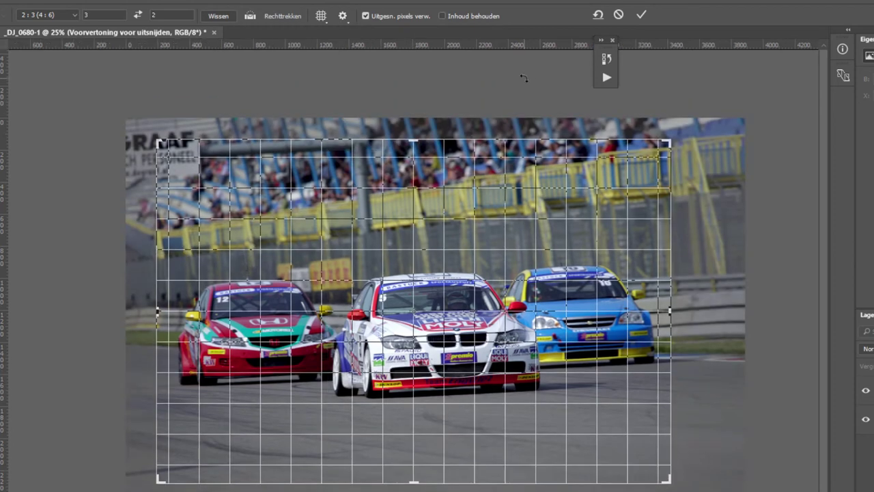
pyautogui.moveTo(158, 137); pyautogui.dragTo(272, 230)
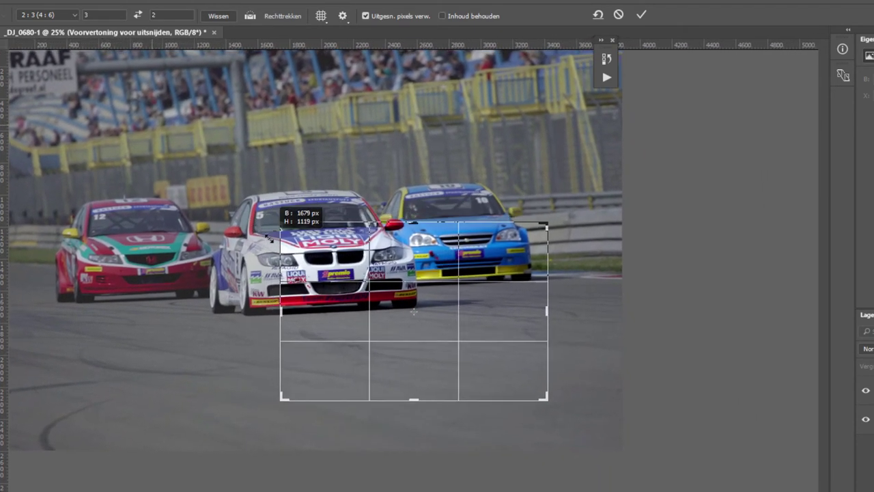
pyautogui.moveTo(339, 288); pyautogui.dragTo(293, 251)
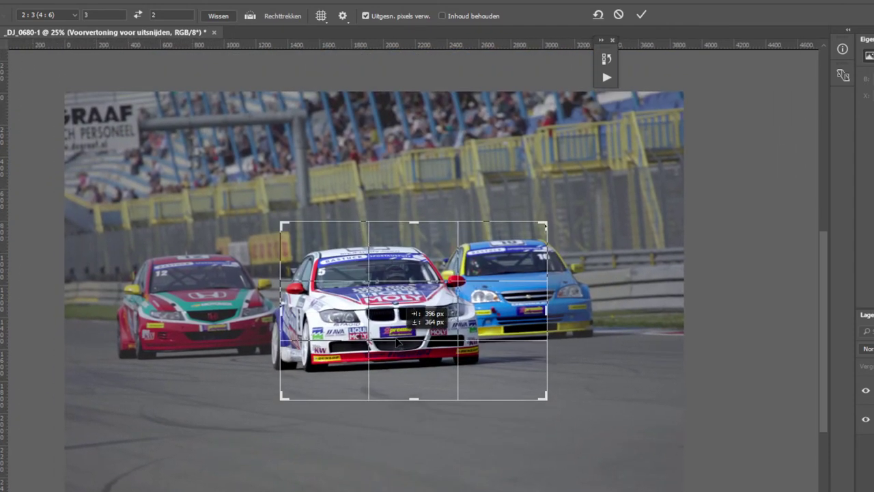
pyautogui.moveTo(474, 355)
pyautogui.mouseDown()
pyautogui.moveTo(505, 356)
pyautogui.moveTo(474, 400)
pyautogui.mouseUp()
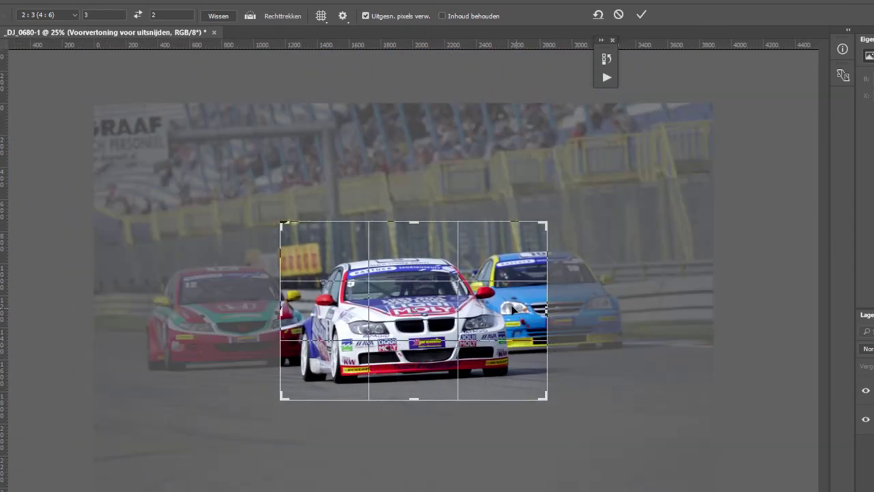
# Hide the cropped-away area, then enlarge the crop box and recentre the photo within it.
pyautogui.click(338, 16)
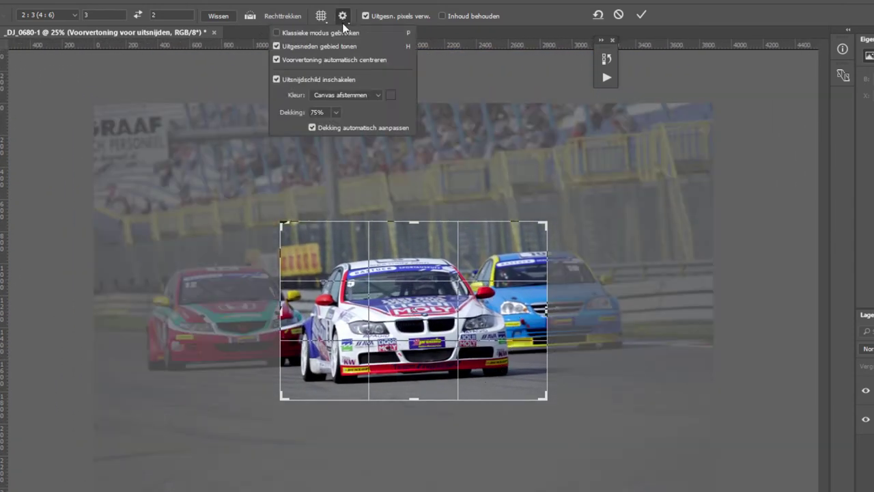
pyautogui.click(279, 34)
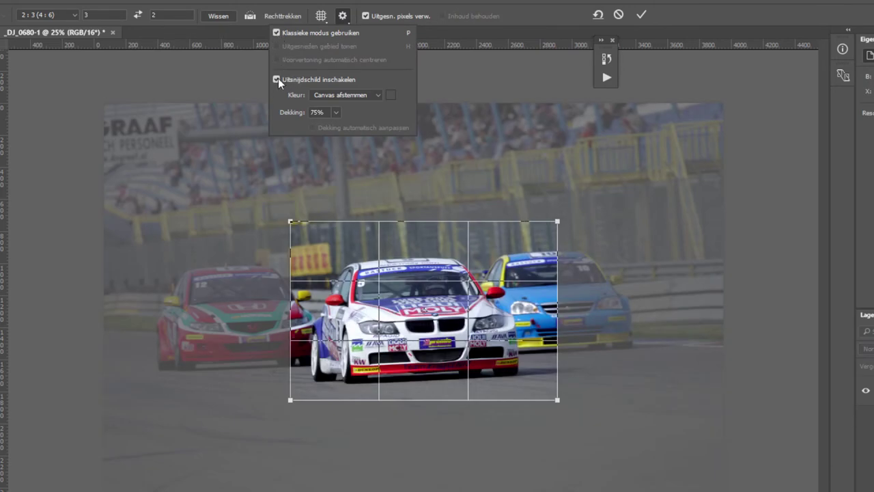
pyautogui.click(277, 32)
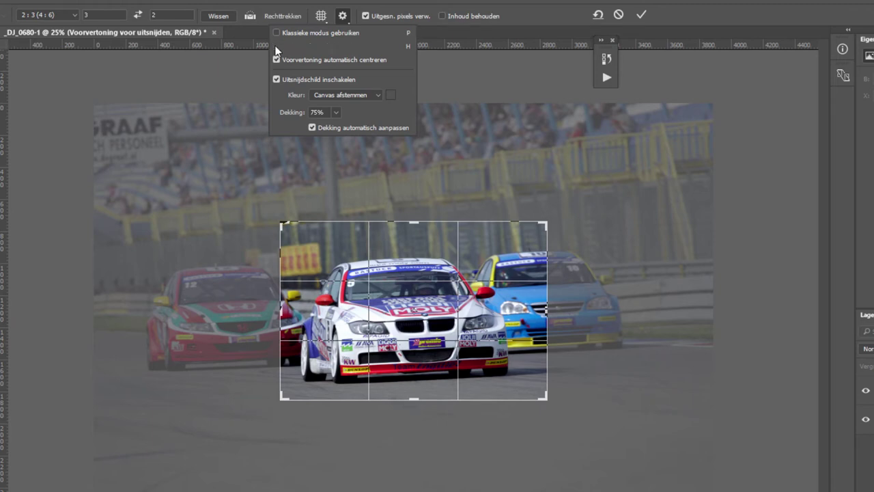
pyautogui.click(277, 46)
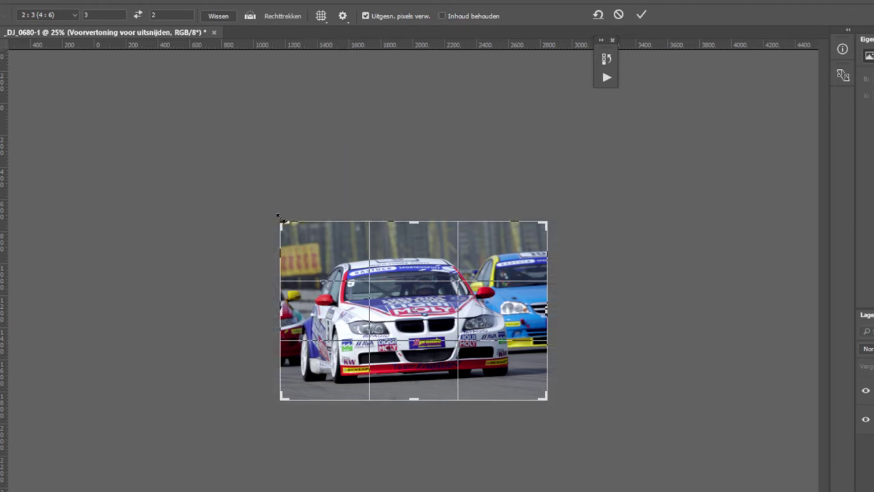
pyautogui.moveTo(282, 222)
pyautogui.mouseDown()
pyautogui.moveTo(185, 158)
pyautogui.moveTo(318, 249)
pyautogui.mouseUp()
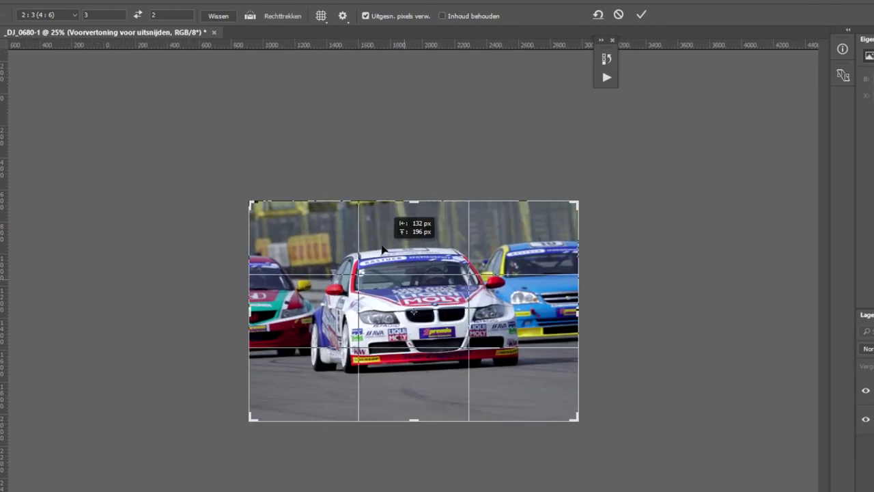
pyautogui.moveTo(404, 287); pyautogui.dragTo(386, 254)
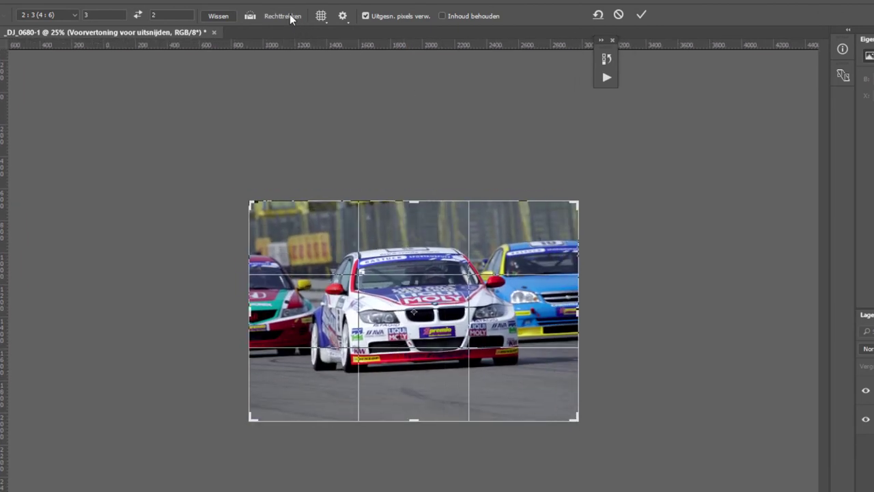
# Show the cropped-away area dimmed again, disable auto-centring, and shift the photo left and up.
pyautogui.click(344, 15)
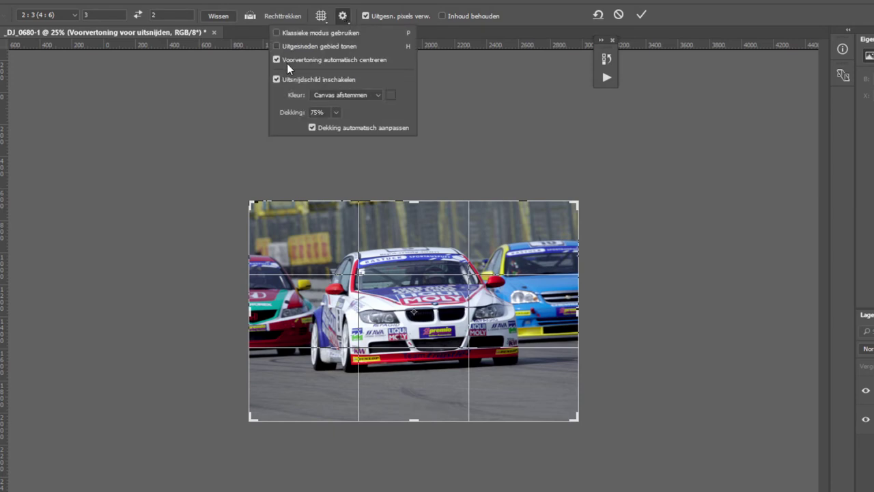
pyautogui.click(277, 46)
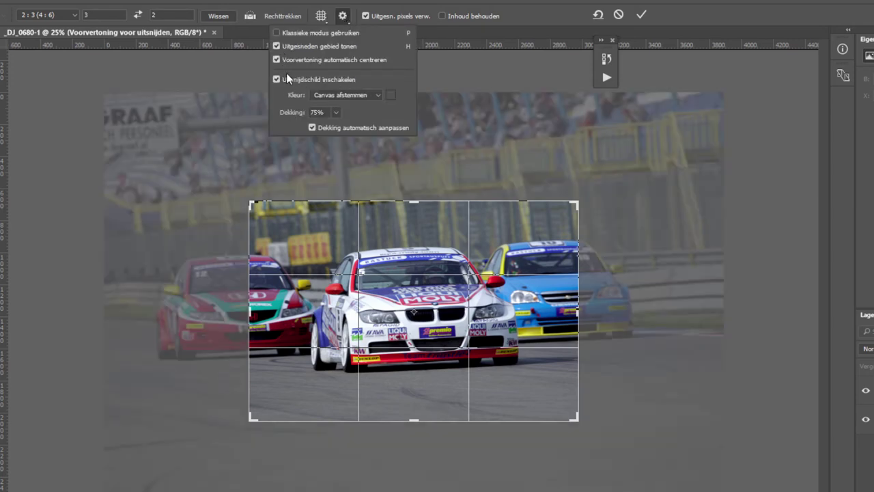
pyautogui.click(276, 60)
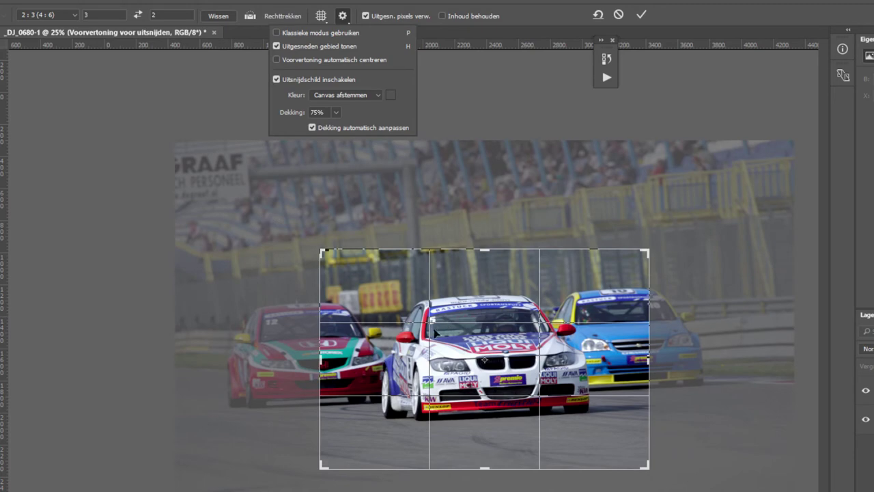
pyautogui.moveTo(433, 320); pyautogui.dragTo(420, 317)
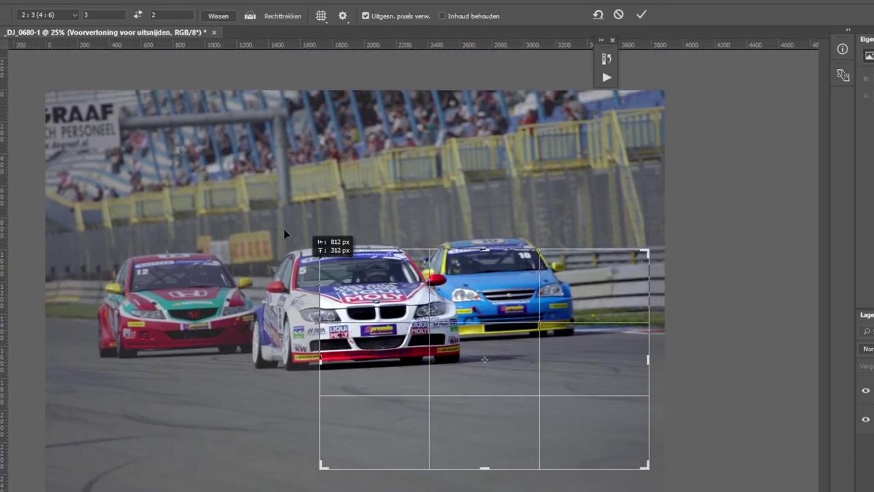
pyautogui.moveTo(447, 283); pyautogui.dragTo(134, 124)
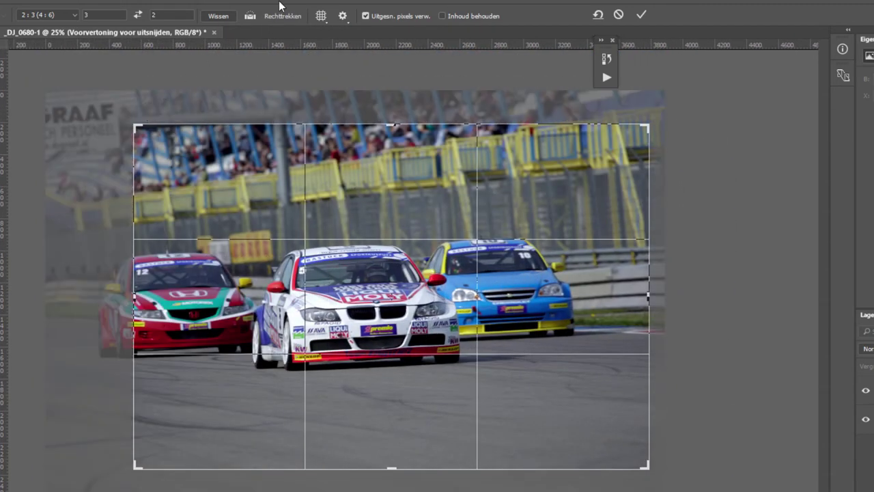
# Re-enable auto-centring, shrink the crop box, and swap the ratio to landscape with X.
pyautogui.click(343, 16)
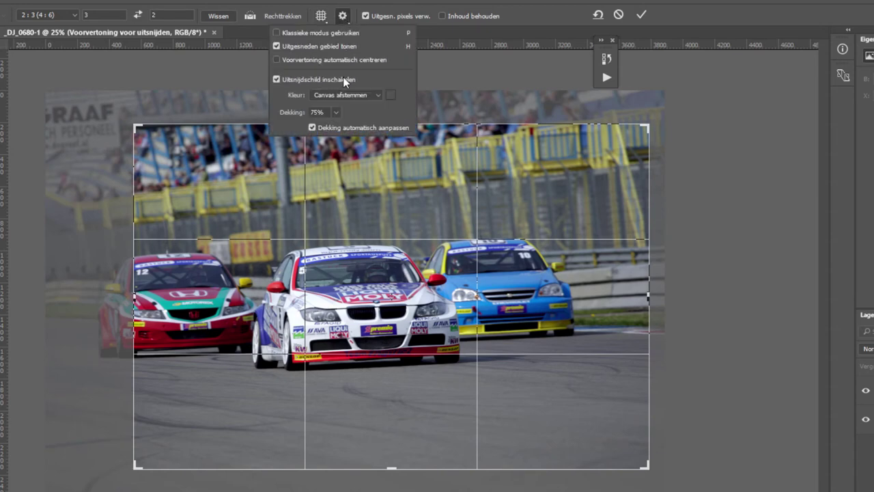
pyautogui.click(277, 60)
pyautogui.moveTo(135, 125)
pyautogui.mouseDown()
pyautogui.moveTo(413, 269)
pyautogui.moveTo(345, 266)
pyautogui.mouseUp()
pyautogui.press('x')
pyautogui.moveTo(383, 311); pyautogui.dragTo(386, 268)
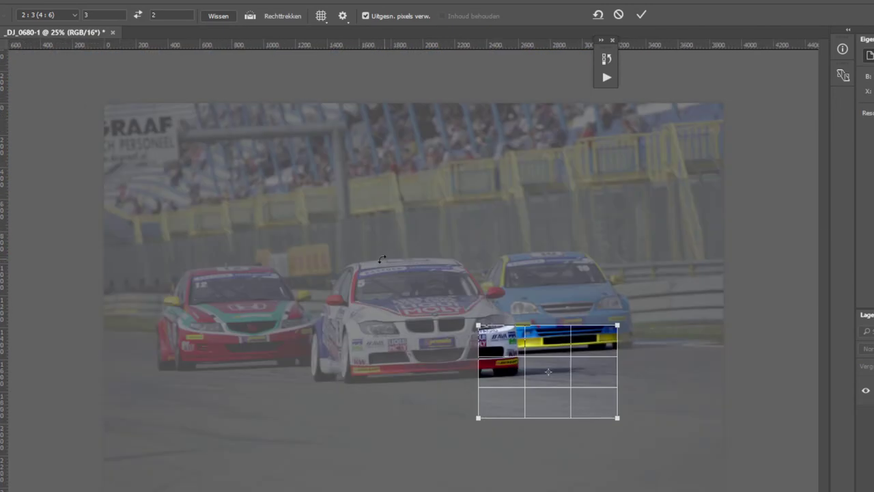
# Widen the landscape crop to about 3177×2117 px around all three cars.
pyautogui.moveTo(478, 324)
pyautogui.mouseDown()
pyautogui.moveTo(188, 203)
pyautogui.moveTo(109, 149)
pyautogui.mouseUp()
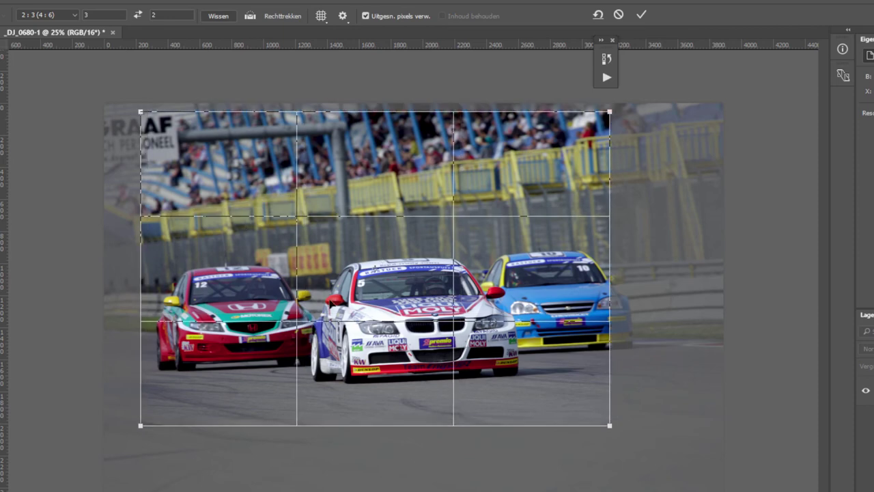
pyautogui.moveTo(607, 425)
pyautogui.mouseDown()
pyautogui.moveTo(646, 458)
pyautogui.moveTo(652, 453)
pyautogui.mouseUp()
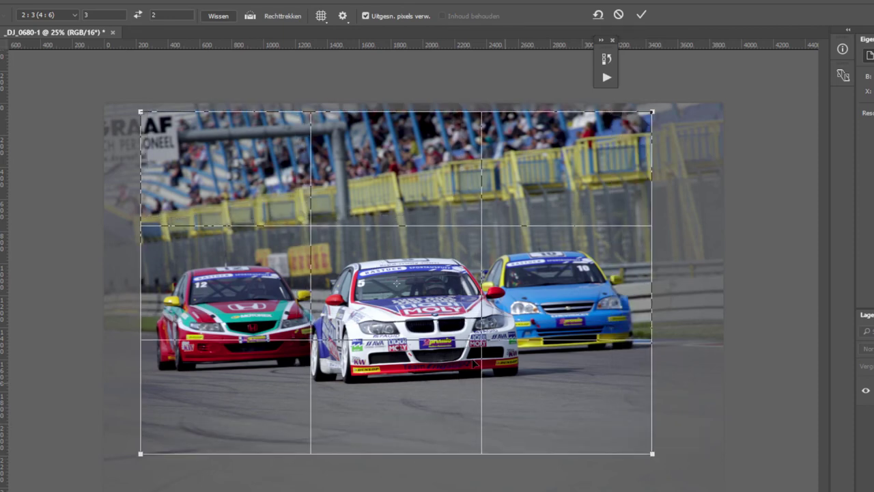
pyautogui.click(344, 17)
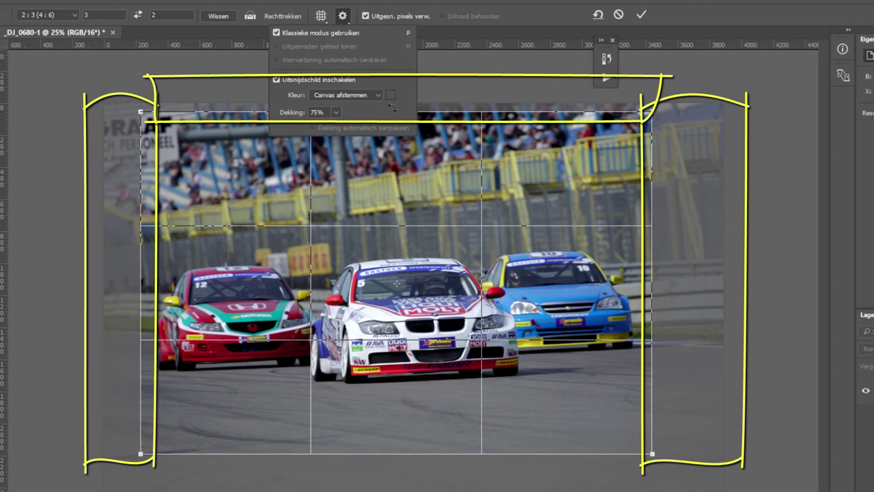
# Toggle the crop shield off and back on, then set its opacity to 57%.
pyautogui.click(275, 79)
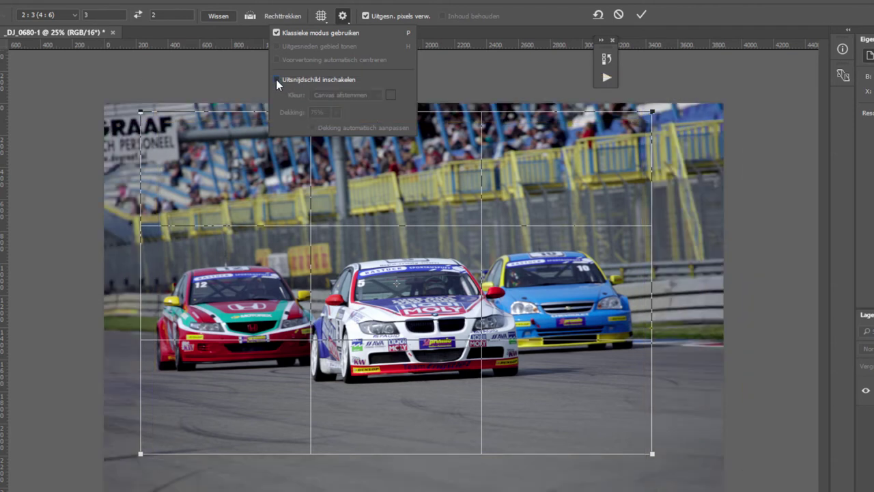
pyautogui.click(276, 80)
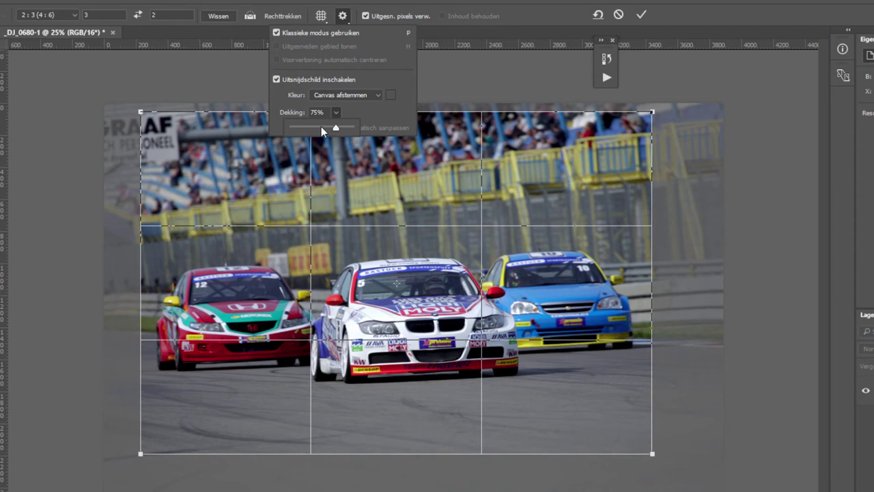
pyautogui.moveTo(321, 126); pyautogui.dragTo(342, 128)
pyautogui.hotkey('shift', 'Down')
pyautogui.hotkey('shift', 'Down')
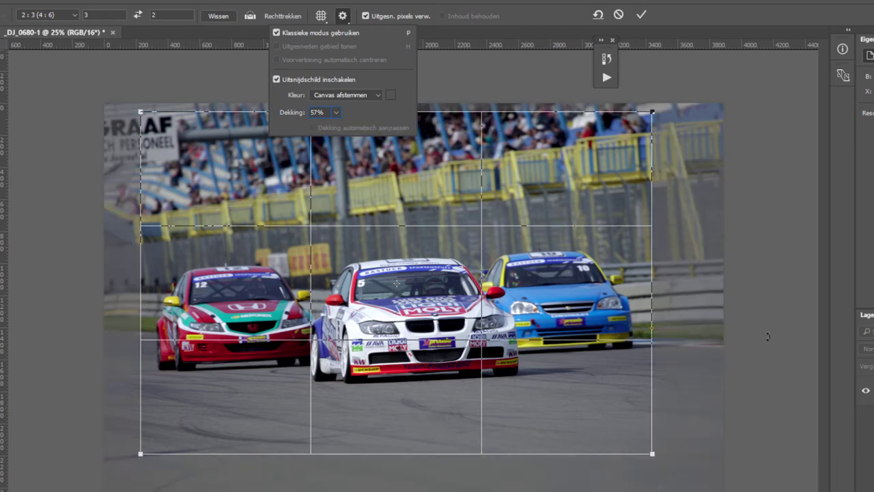
pyautogui.click(770, 335)
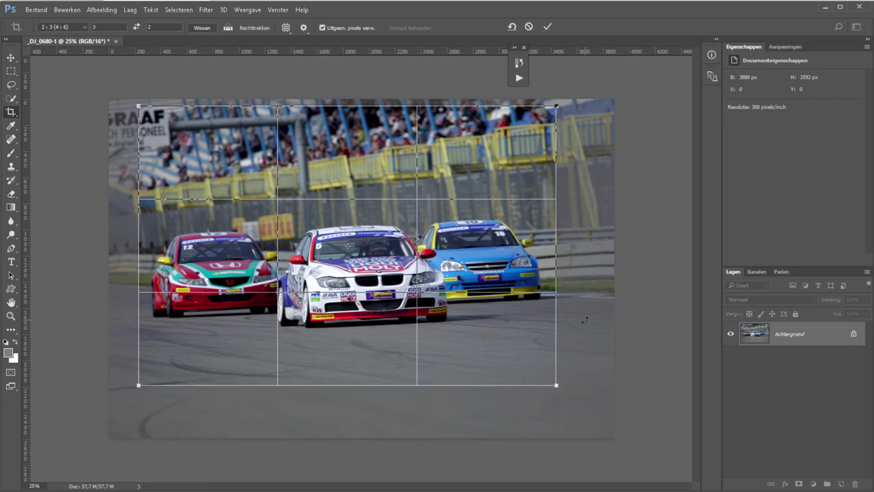
# Commit the crop, leaving the photo at 3214 × 2142 px.
pyautogui.press('Return')
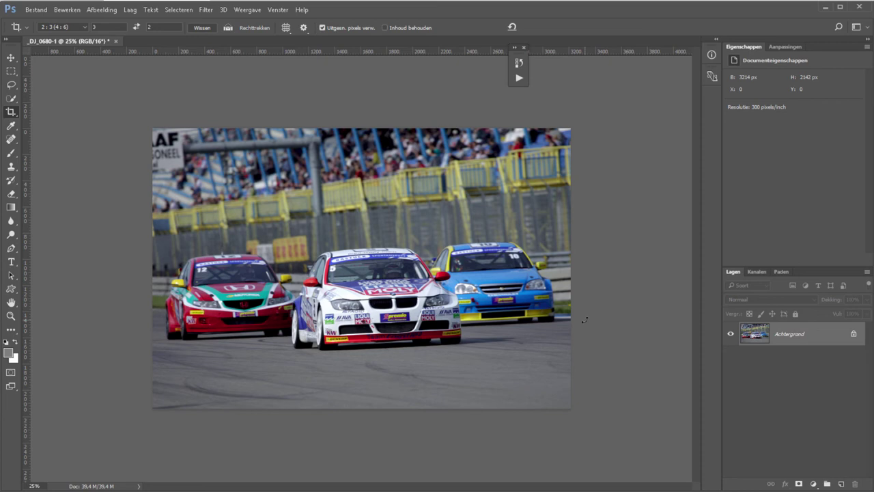
# Undo the crop, then commit a new 3024×2016 crop that keeps cropped pixels.
pyautogui.press('ctrl')
pyautogui.hotkey('ctrl', 'z')
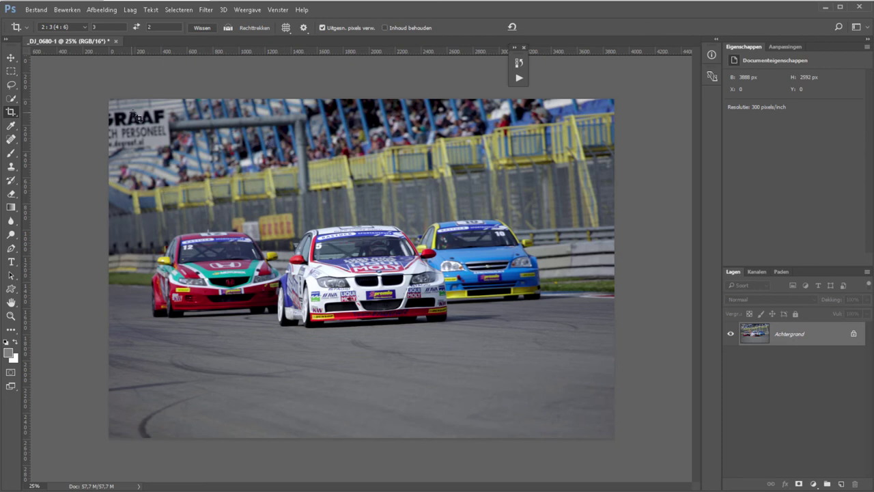
pyautogui.moveTo(133, 112); pyautogui.dragTo(582, 405)
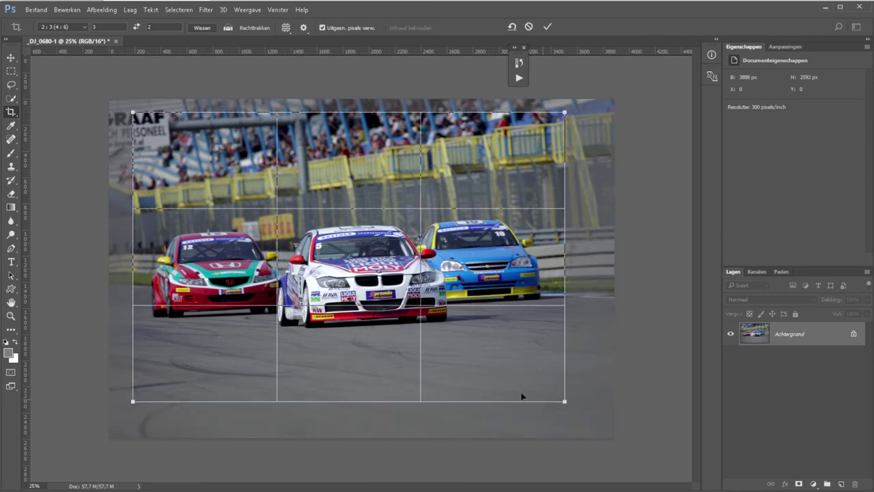
pyautogui.click(322, 28)
pyautogui.click(322, 28)
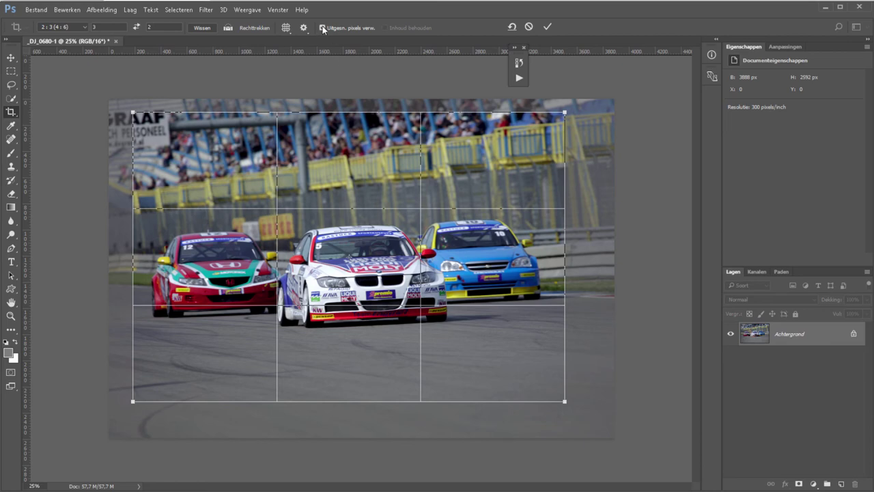
pyautogui.click(547, 28)
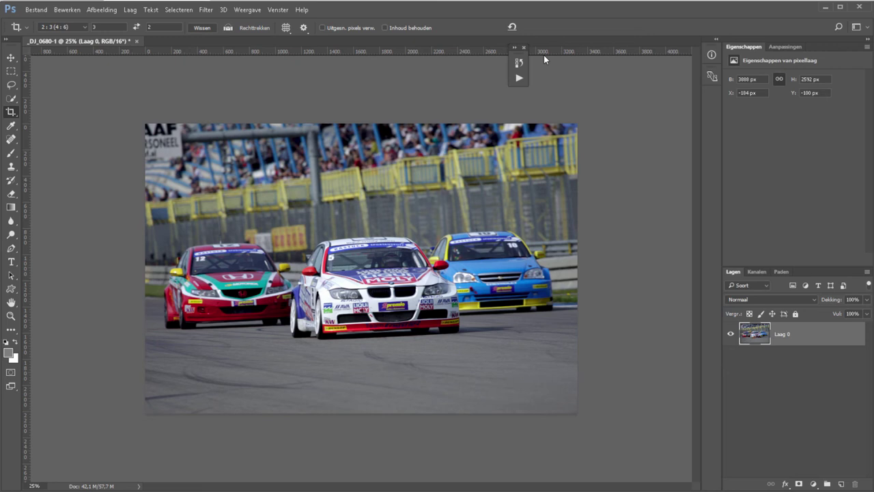
# Select the layer's full bounds and move the photo up and left to reveal hidden pixels.
pyautogui.keyDown('ctrl'); pyautogui.click(753, 335); pyautogui.keyUp('ctrl')
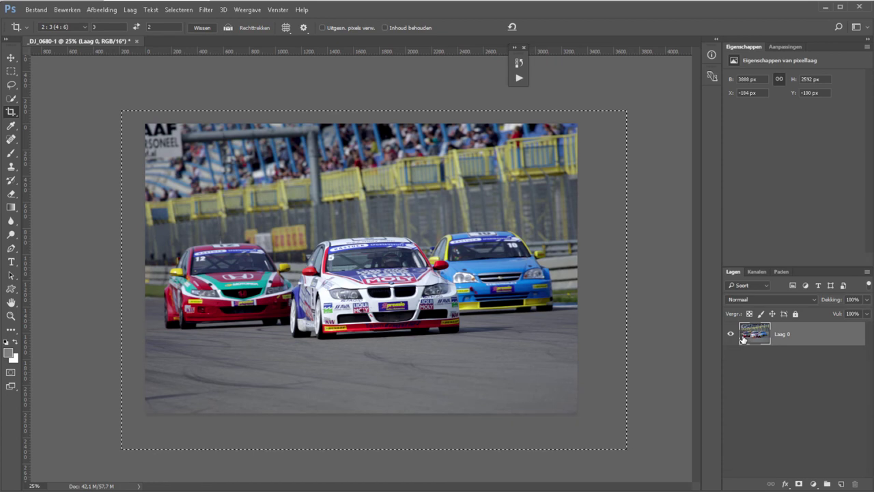
pyautogui.press('v')
pyautogui.moveTo(487, 356); pyautogui.dragTo(438, 317)
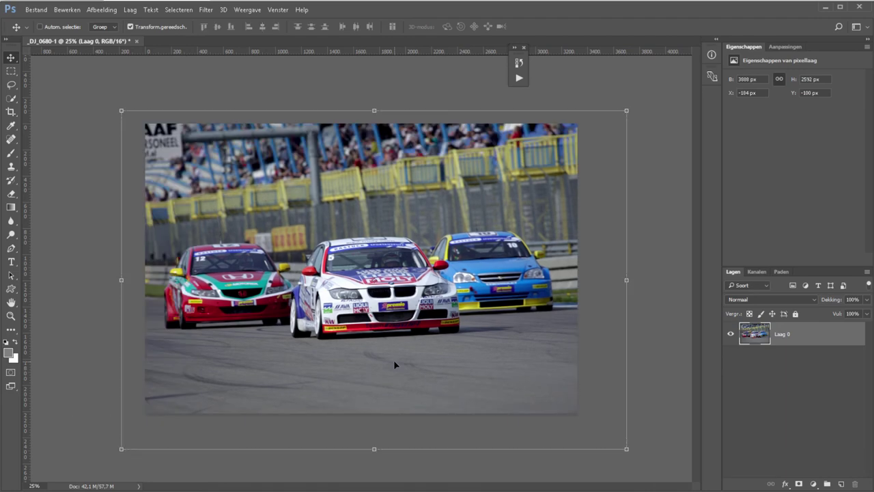
# Step back to the full uncropped 3888 × 2592 photo.
pyautogui.hotkey('ctrl', 'alt', 'z')
pyautogui.hotkey('ctrl', 'shift', 'z')
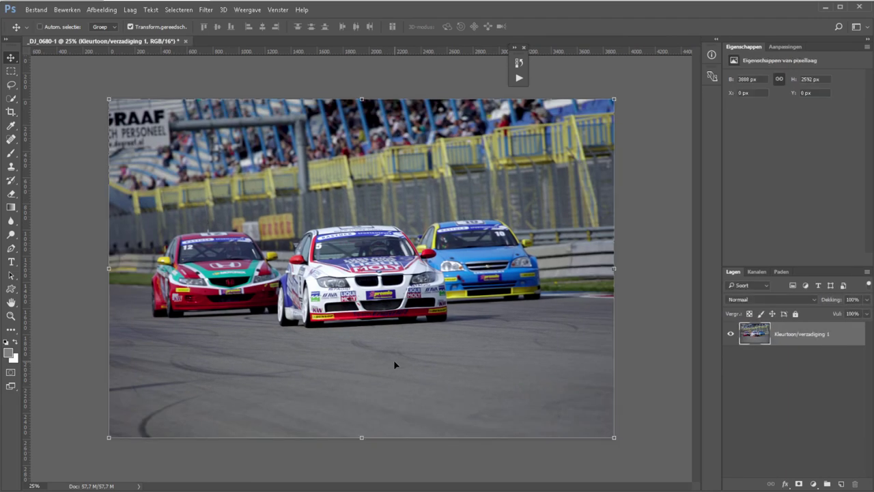
pyautogui.press('ctrl')
# Crop the photo straightened 2.4° along a level reference line and commit it.
pyautogui.click(11, 112)
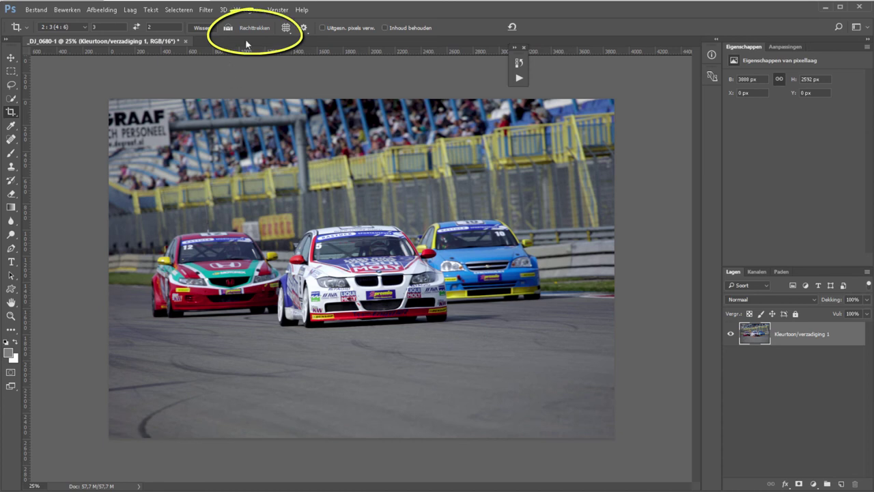
pyautogui.moveTo(135, 110)
pyautogui.mouseDown()
pyautogui.moveTo(193, 168)
pyautogui.moveTo(581, 396)
pyautogui.mouseUp()
pyautogui.moveTo(135, 109); pyautogui.dragTo(139, 112)
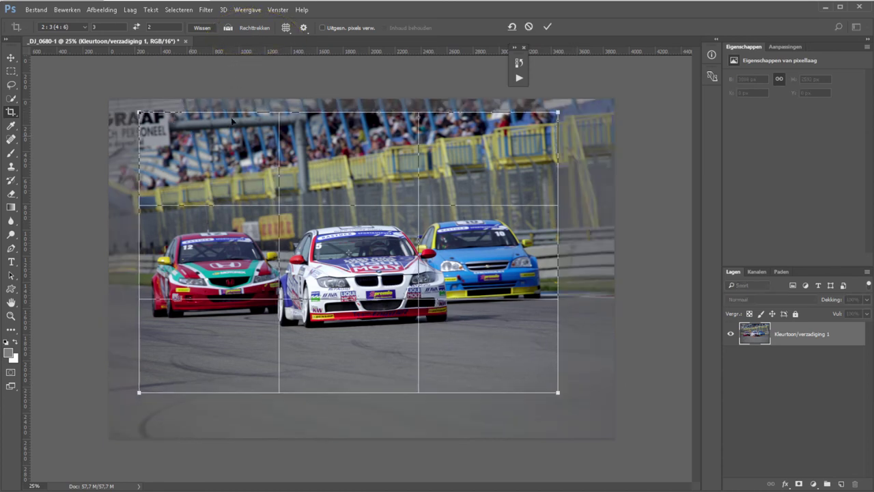
pyautogui.click(255, 28)
pyautogui.moveTo(295, 125); pyautogui.dragTo(307, 216)
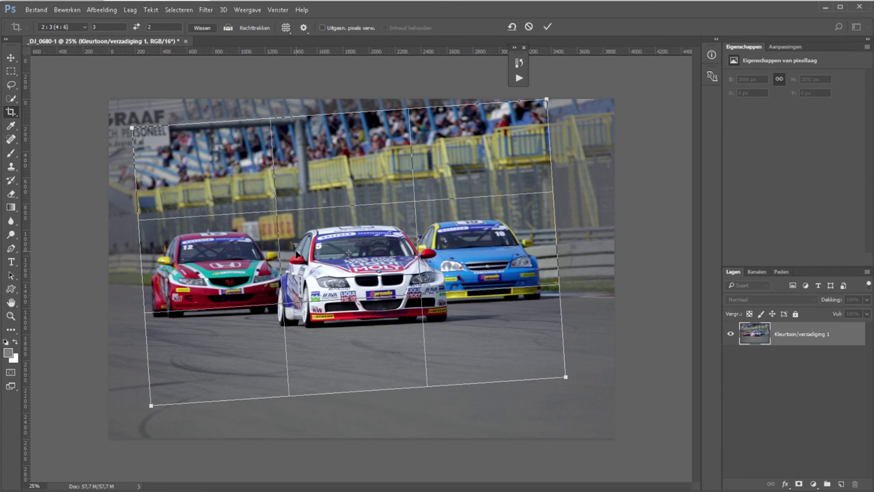
pyautogui.press('Return')
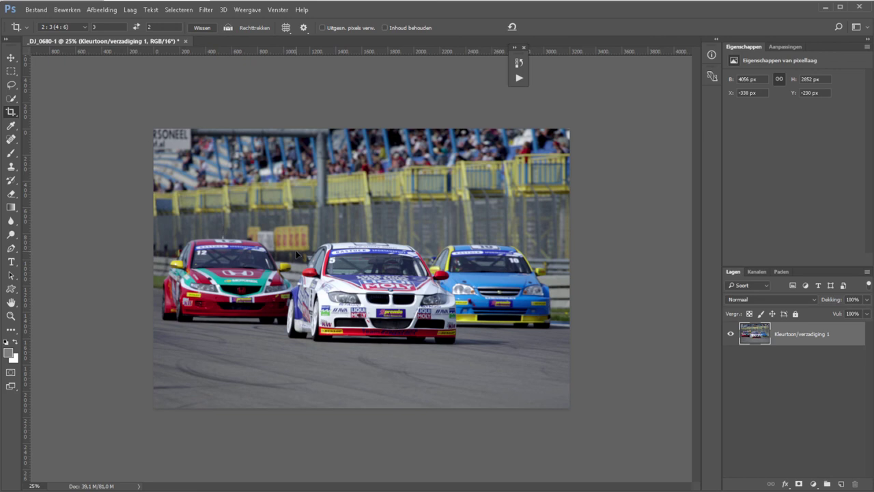
# Undo the straightened crop to restore the original 3888 × 2592 photo.
pyautogui.hotkey('ctrl', 'z')
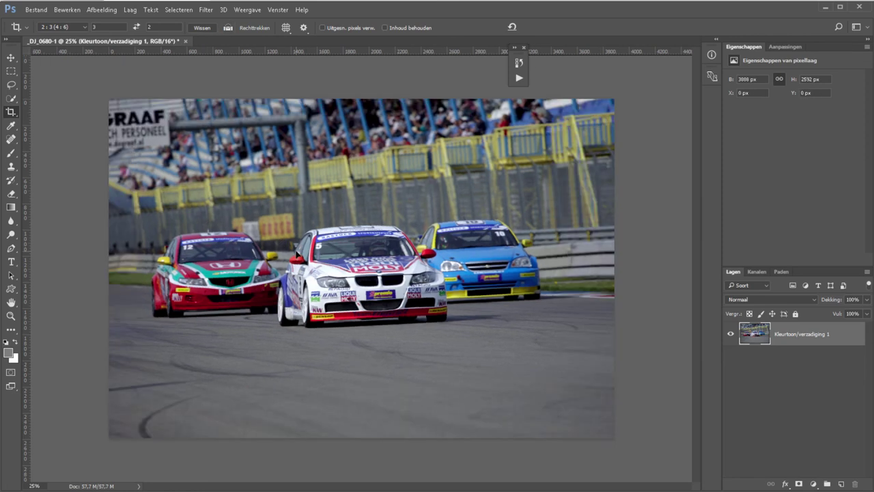